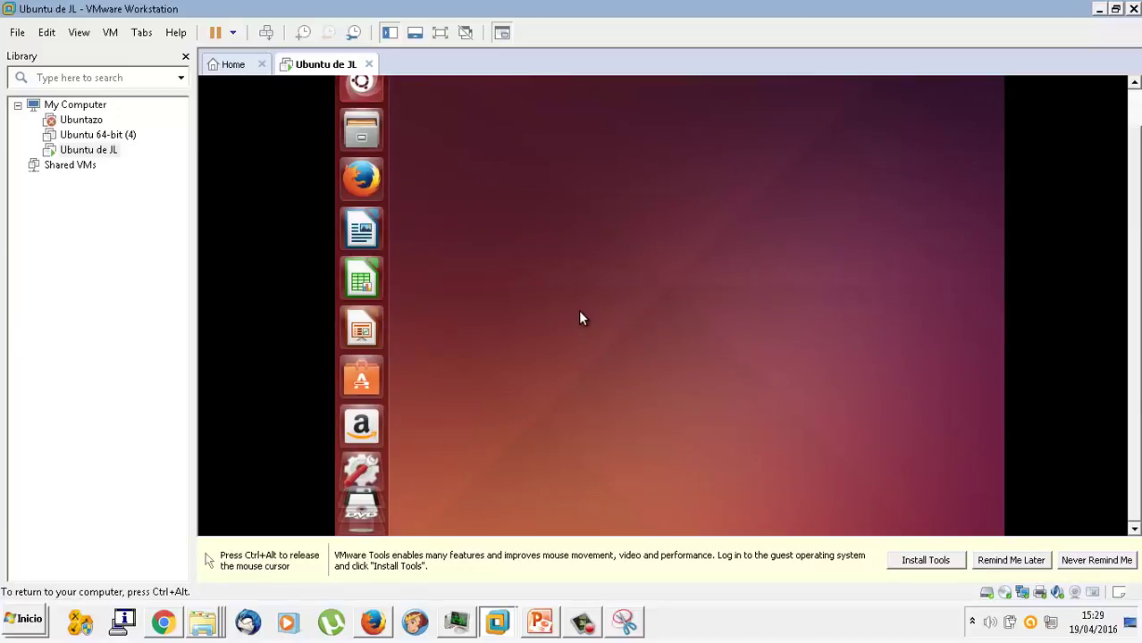
# - Bring the top of the Ubuntu desktop into view and capture it with a new snip in Recortes
pyautogui.hotkey('ctrl', 'alt')
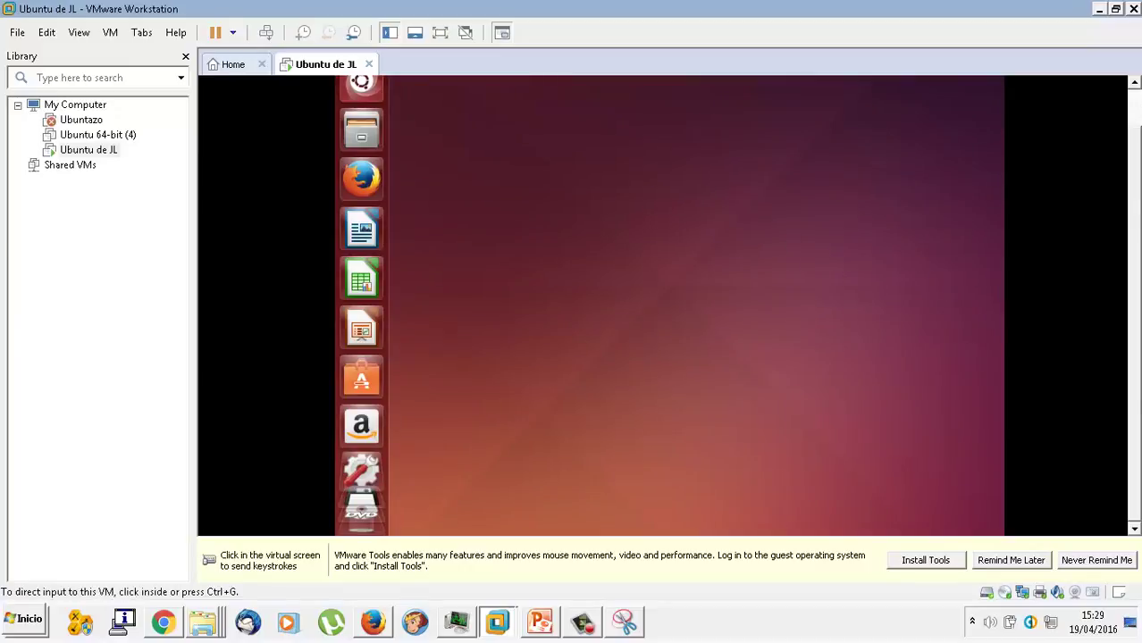
pyautogui.scroll(2, 1136, 190)
pyautogui.moveTo(1135, 190); pyautogui.dragTo(1137, 156)
pyautogui.click(489, 130)
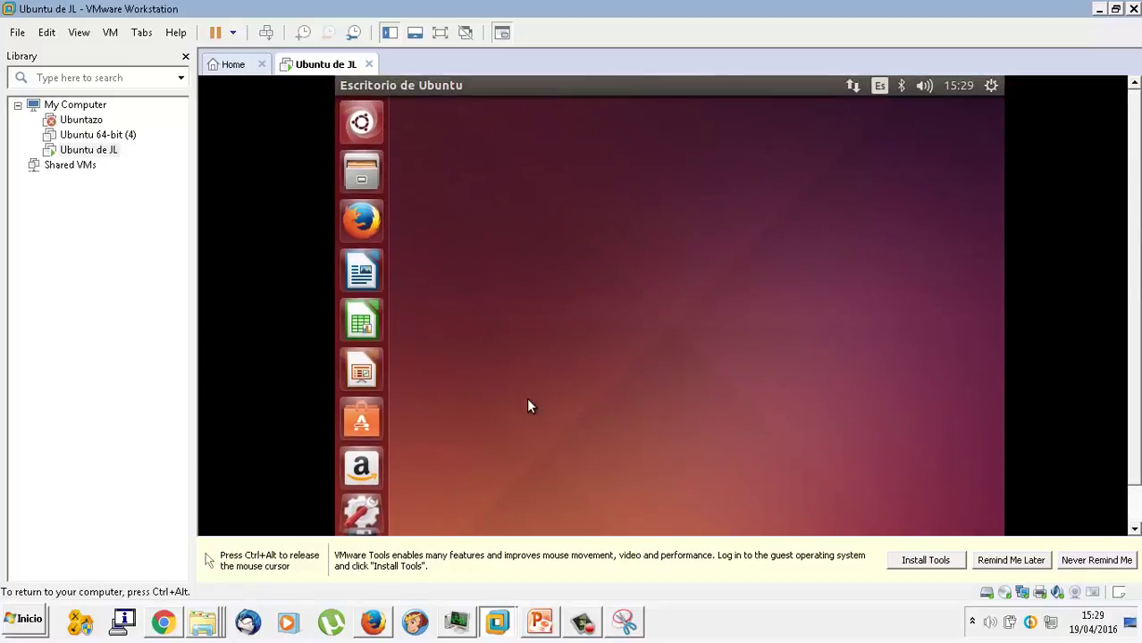
pyautogui.hotkey('ctrl', 'alt')
pyautogui.click(624, 622)
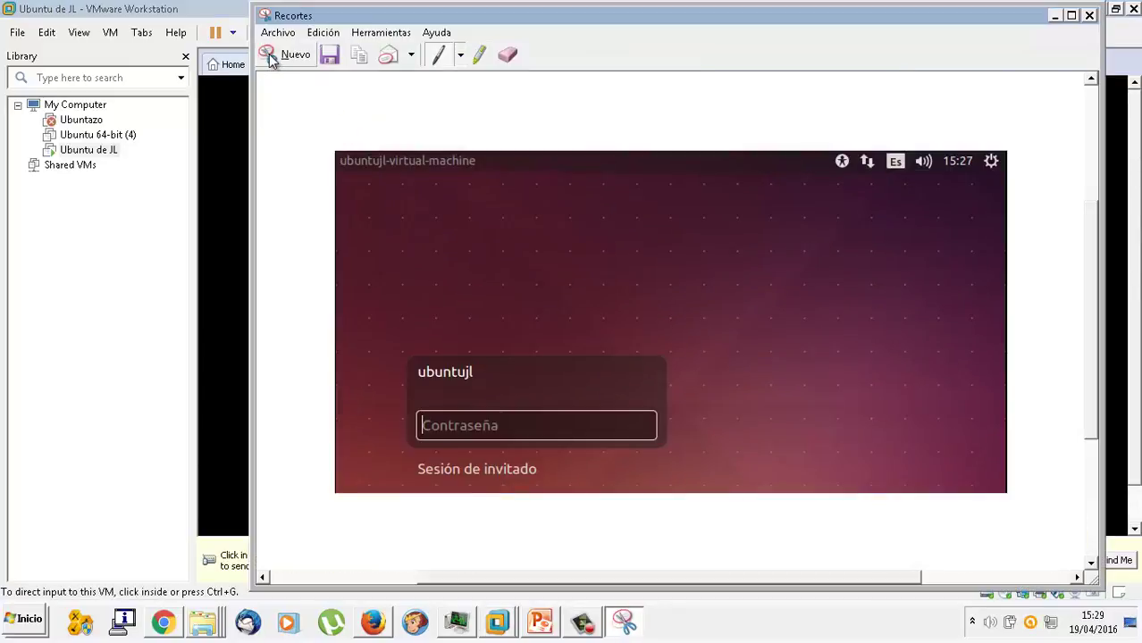
pyautogui.click(270, 58)
pyautogui.moveTo(336, 75); pyautogui.dragTo(1004, 489)
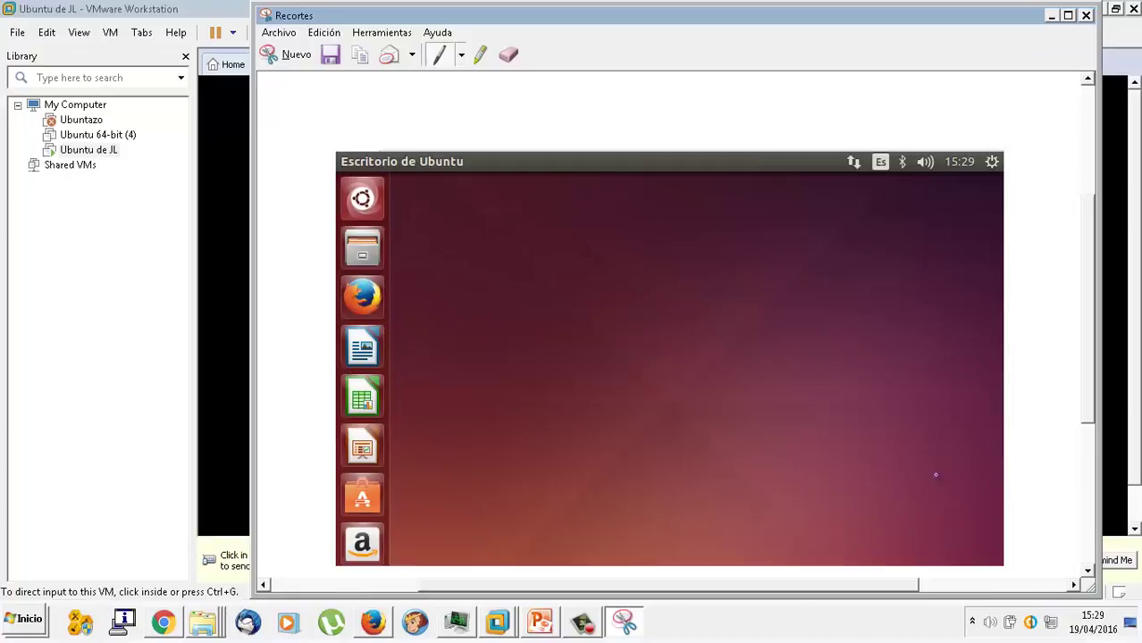
# - Switch to PowerPoint and replace the body text of slide 6 with "4. Y éste es el aspecto del escritorio de Ubuntu"
pyautogui.click(540, 622)
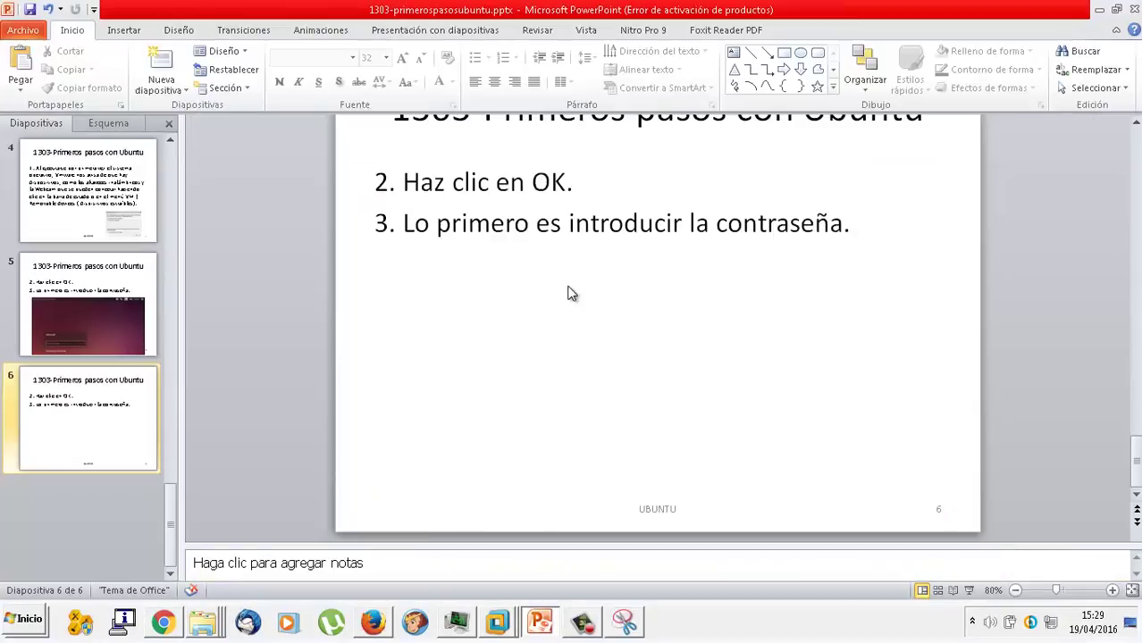
pyautogui.click(554, 223)
pyautogui.press('End')
pyautogui.hotkey('ctrl', 'a')
pyautogui.write('4. Y es')
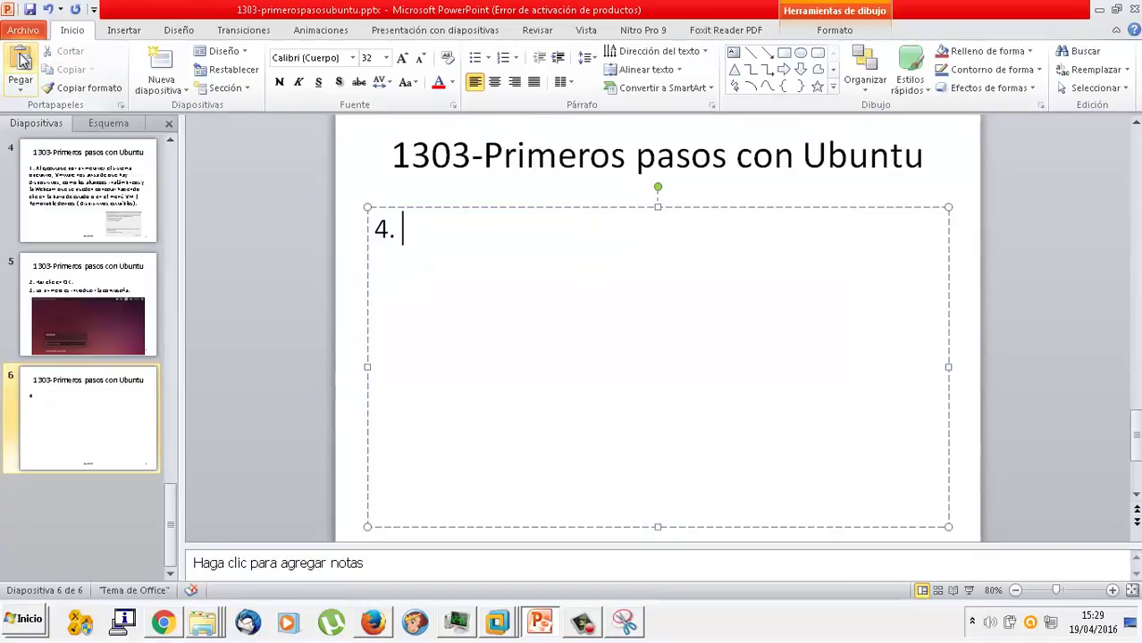
pyautogui.press('BackSpace')
pyautogui.press('BackSpace')
pyautogui.write('éste e')
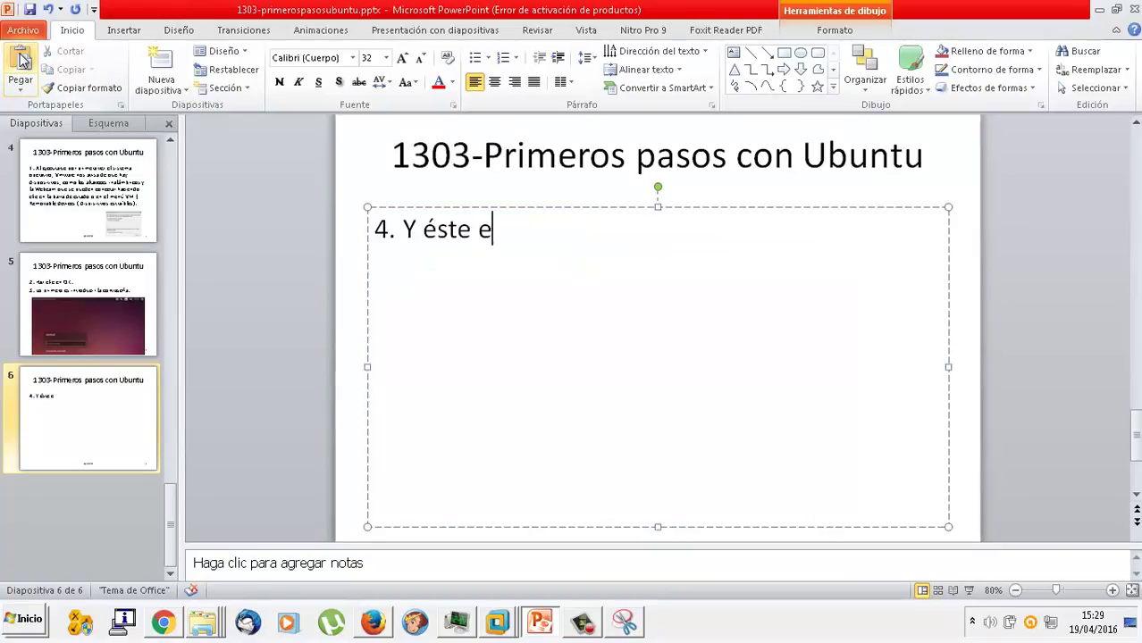
pyautogui.write('s el aspecto del')
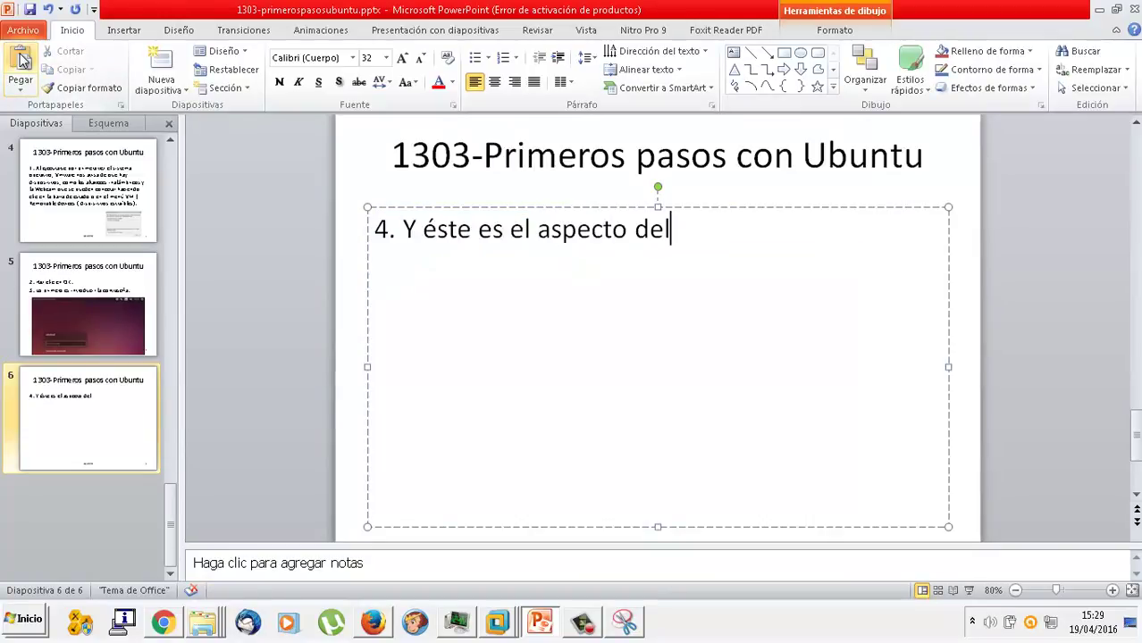
pyautogui.write(' escritorio de ')
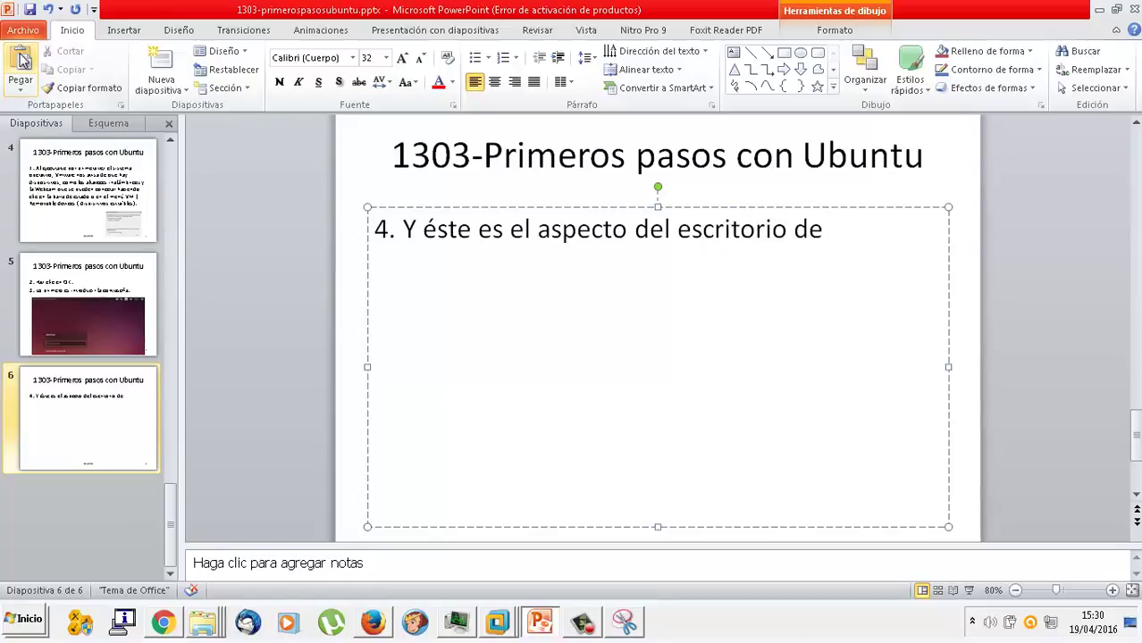
pyautogui.write('Ubuntu')
# - Paste the Ubuntu desktop capture into slide 6 and size it to fill the space below the text
pyautogui.click(23, 59)
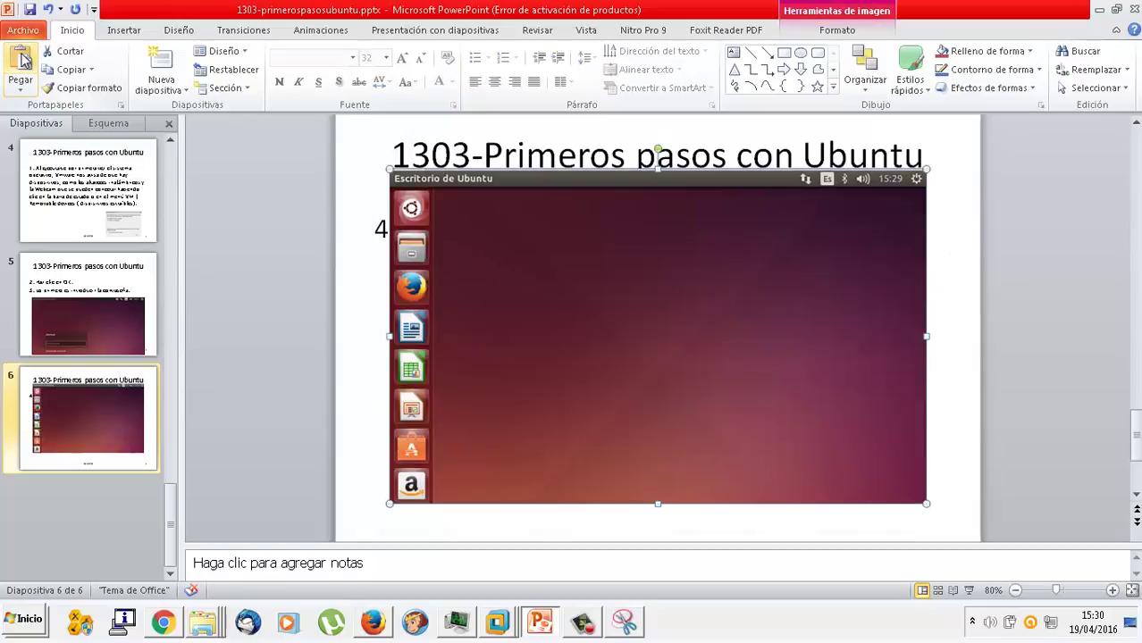
pyautogui.moveTo(925, 503); pyautogui.dragTo(780, 413)
pyautogui.moveTo(700, 350); pyautogui.dragTo(736, 442)
pyautogui.scroll(-1, 751, 411)
pyautogui.moveTo(815, 457); pyautogui.dragTo(881, 498)
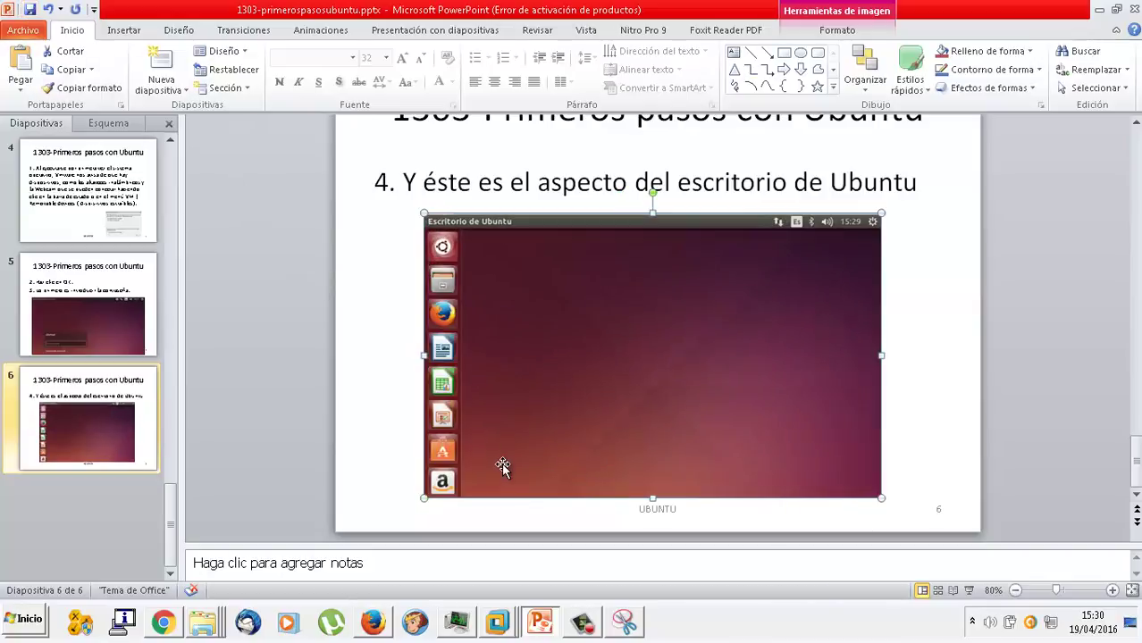
# - Duplicate slide 6 and delete the desktop picture from the copy
pyautogui.click(100, 410)
pyautogui.rightClick(100, 410)
pyautogui.click(171, 219)
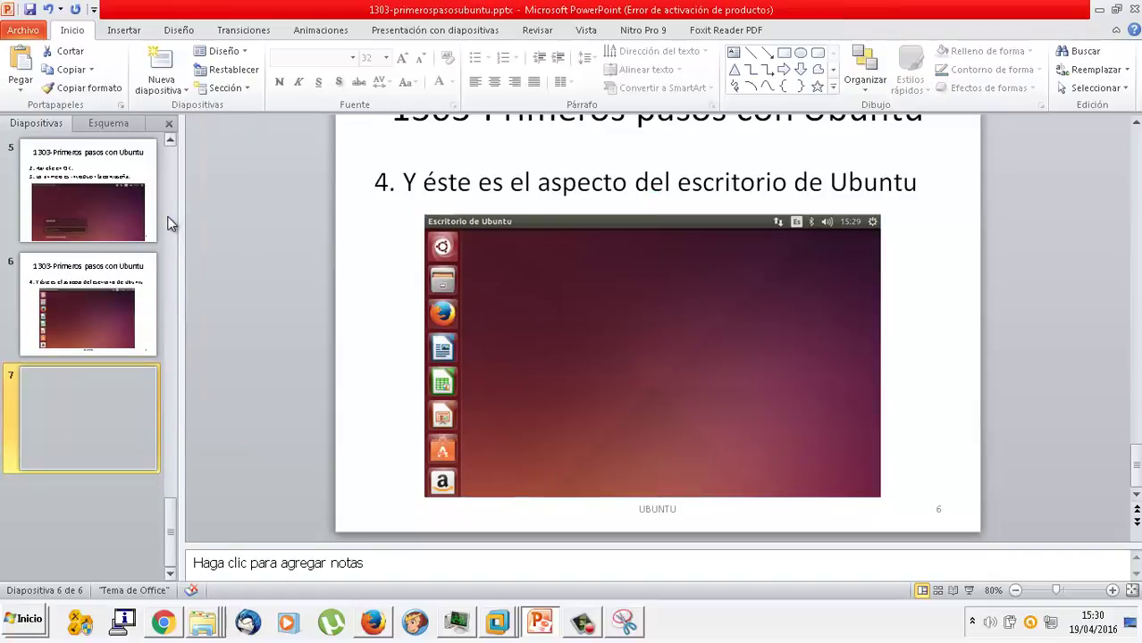
pyautogui.click(492, 345)
pyautogui.press('Delete')
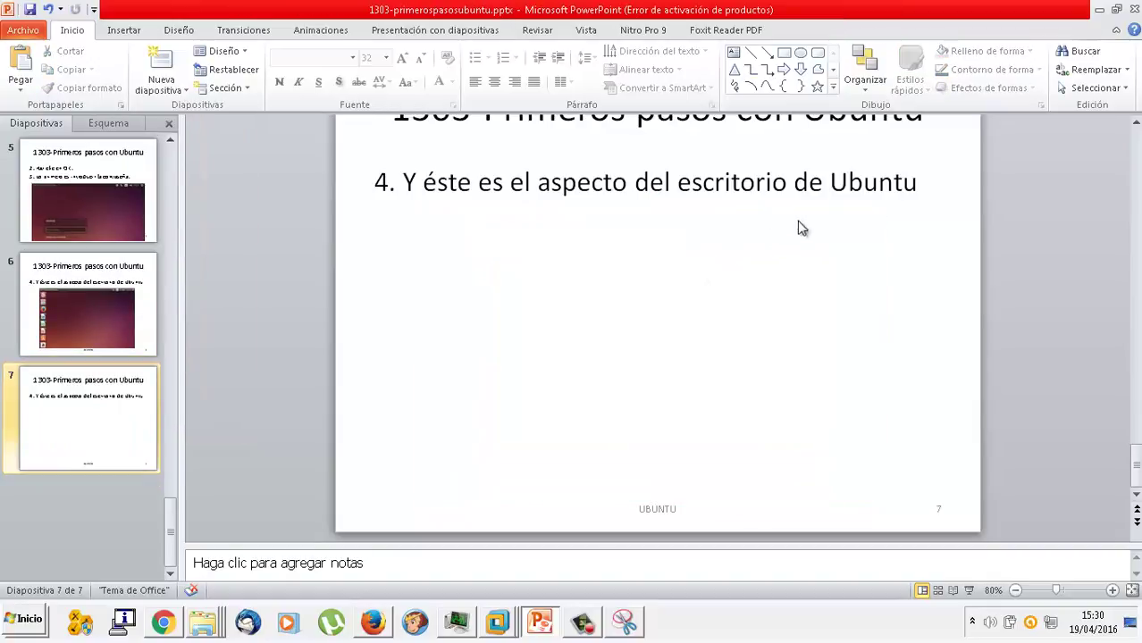
# - Replace the body text of slide 7 with the item number "5."
pyautogui.click(874, 184)
pyautogui.moveTo(920, 183); pyautogui.dragTo(231, 188)
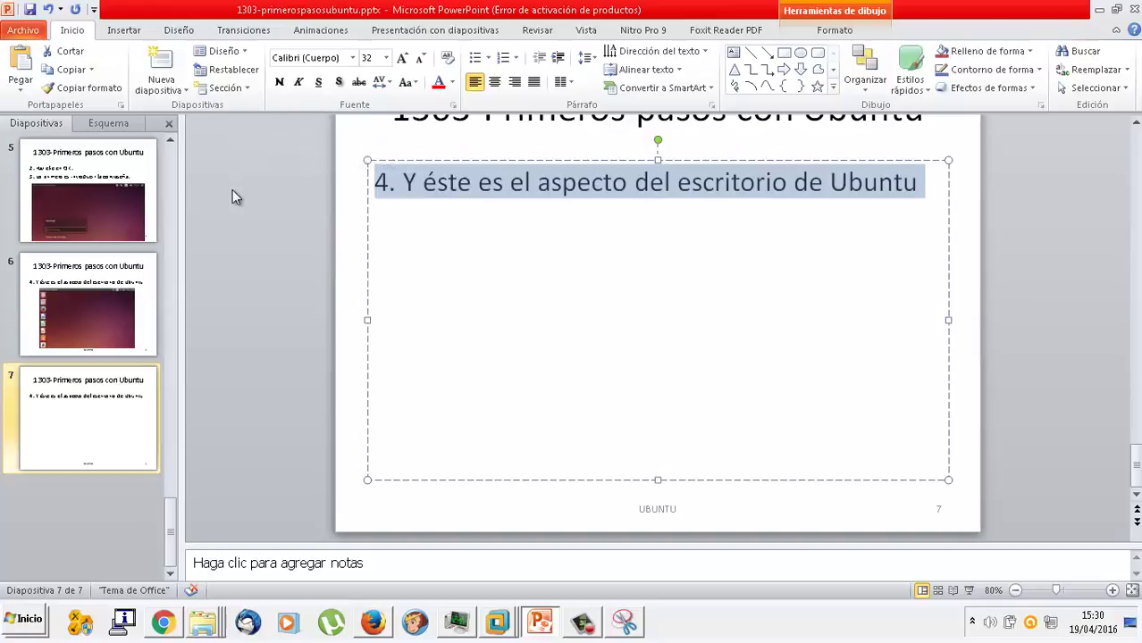
pyautogui.write('5.')
# - Switch to the Ubuntu de JL virtual machine in VMware and close its "Soporte de idiomas incompleto" dialog
pyautogui.click(525, 622)
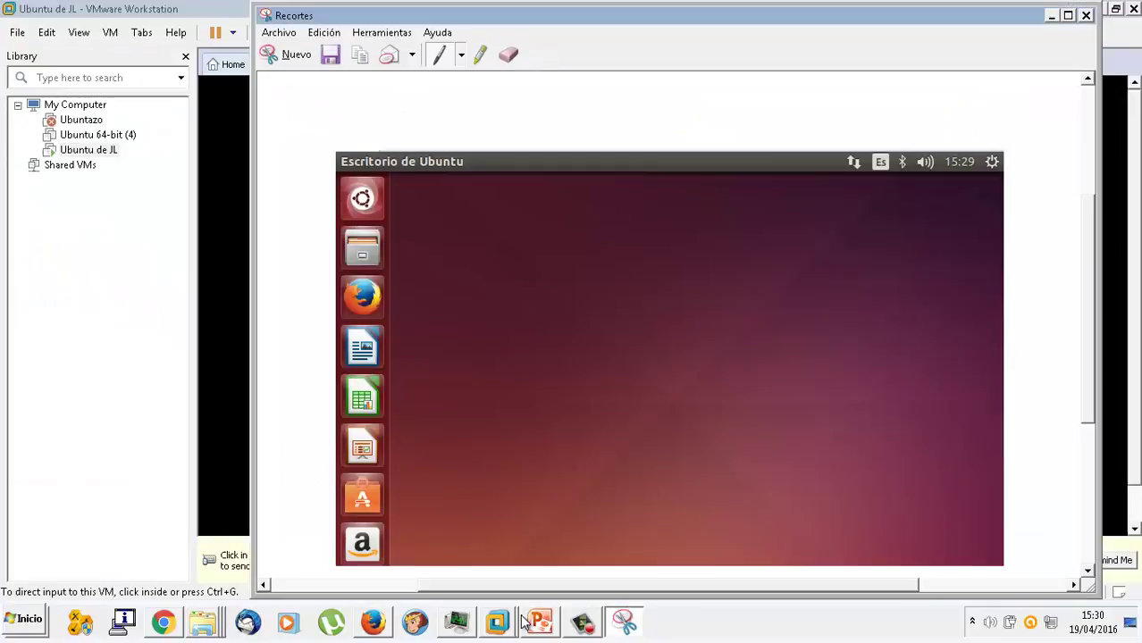
pyautogui.moveTo(496, 622)
pyautogui.click(527, 562)
pyautogui.click(542, 505)
pyautogui.hotkey('ctrl', 'alt')
pyautogui.scroll(-1, 1135, 507)
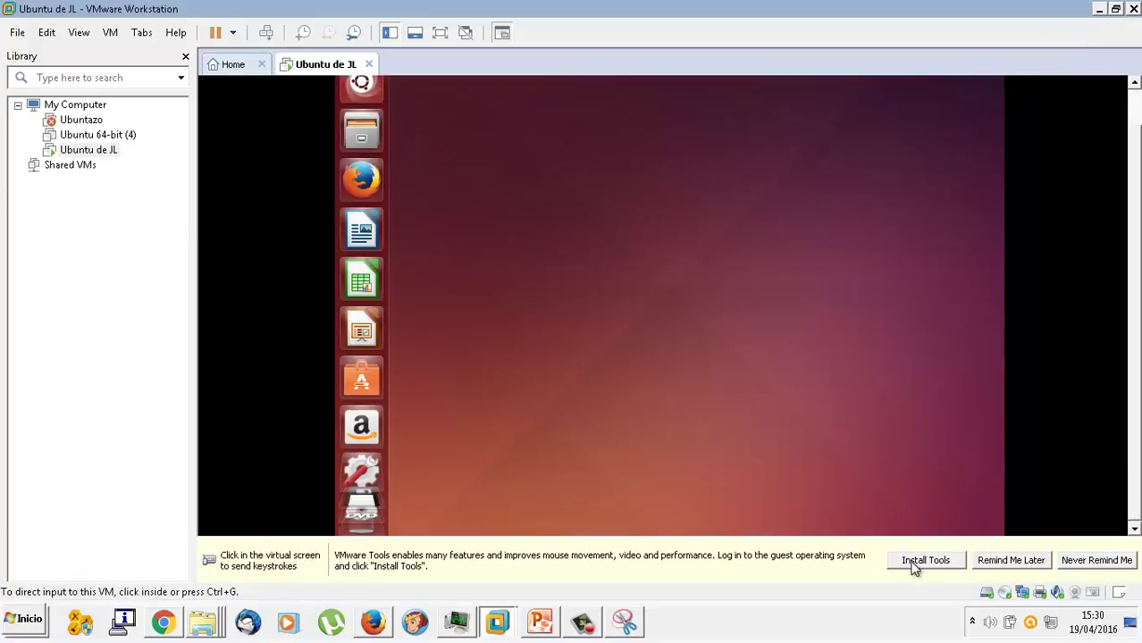
pyautogui.click(852, 460)
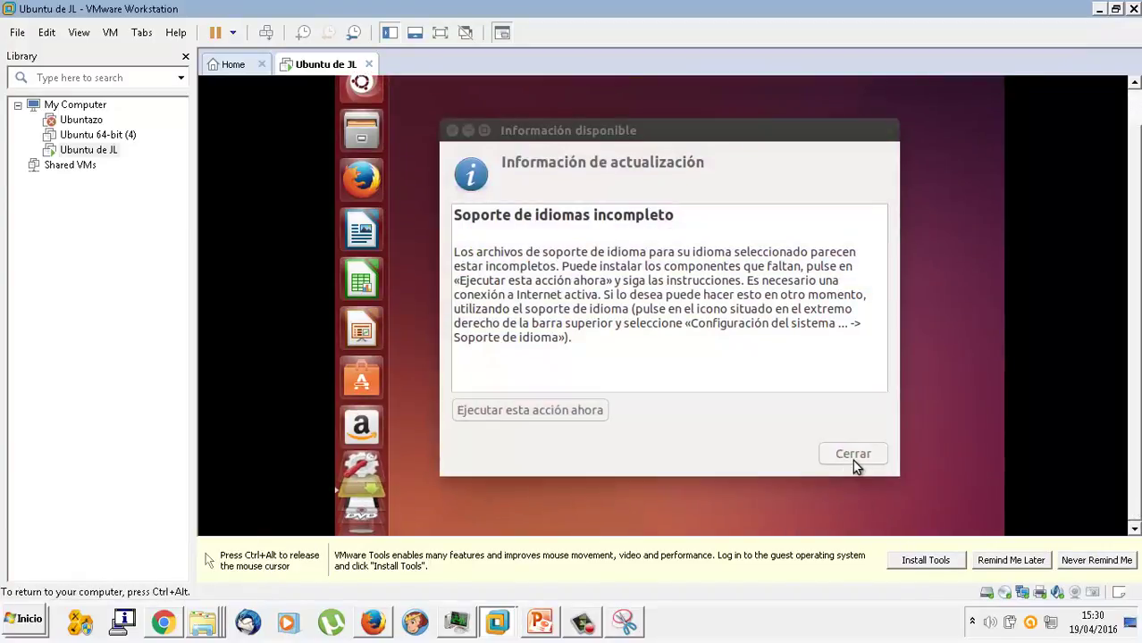
pyautogui.click(852, 460)
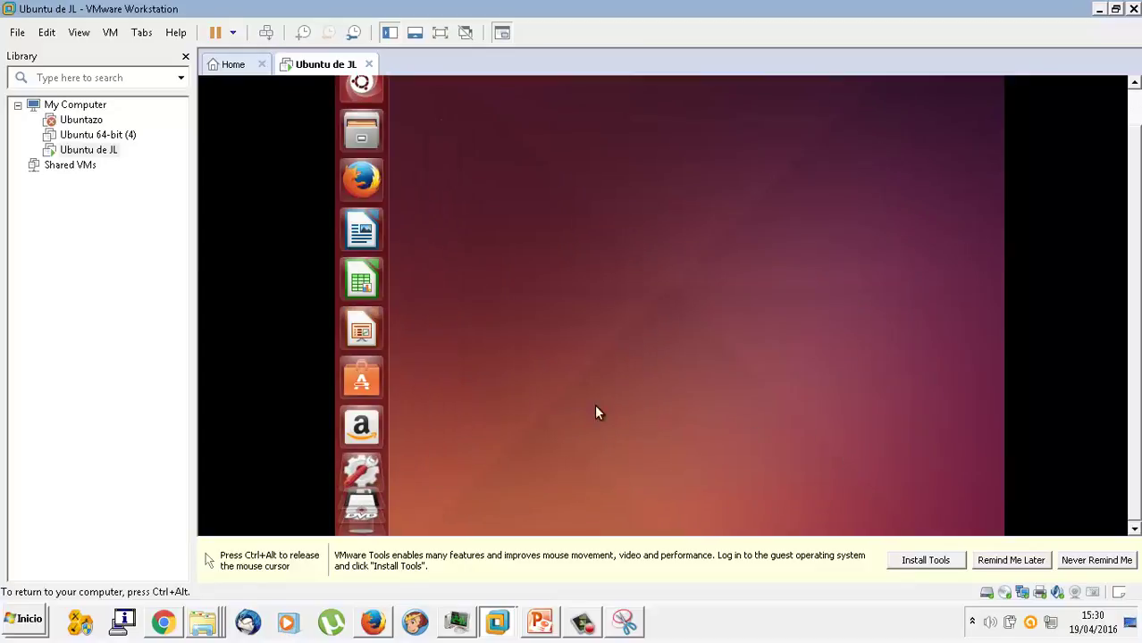
# - Capture the VMware Tools message bar below the virtual machine with a new snip in Recortes
pyautogui.hotkey('ctrl', 'alt')
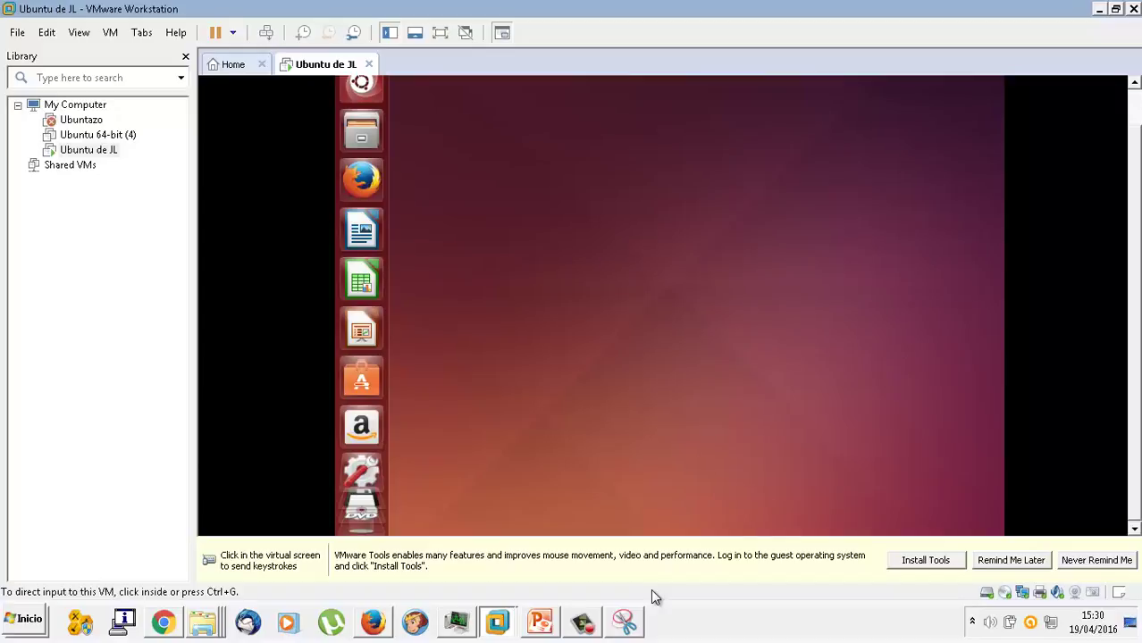
pyautogui.click(623, 622)
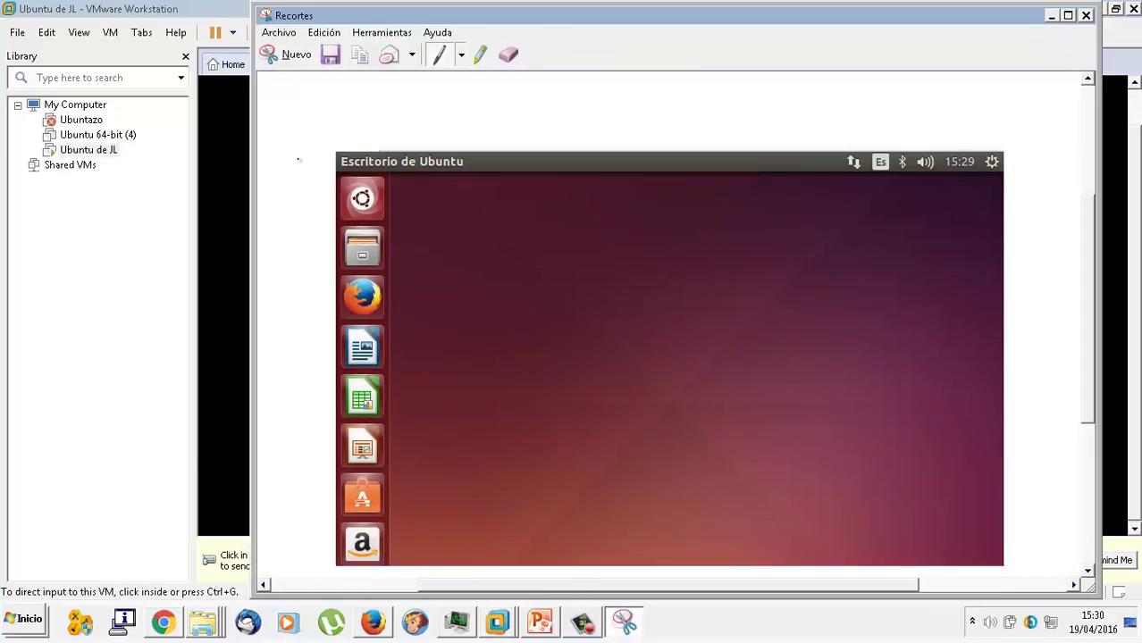
pyautogui.click(295, 55)
pyautogui.moveTo(200, 534); pyautogui.dragTo(1138, 584)
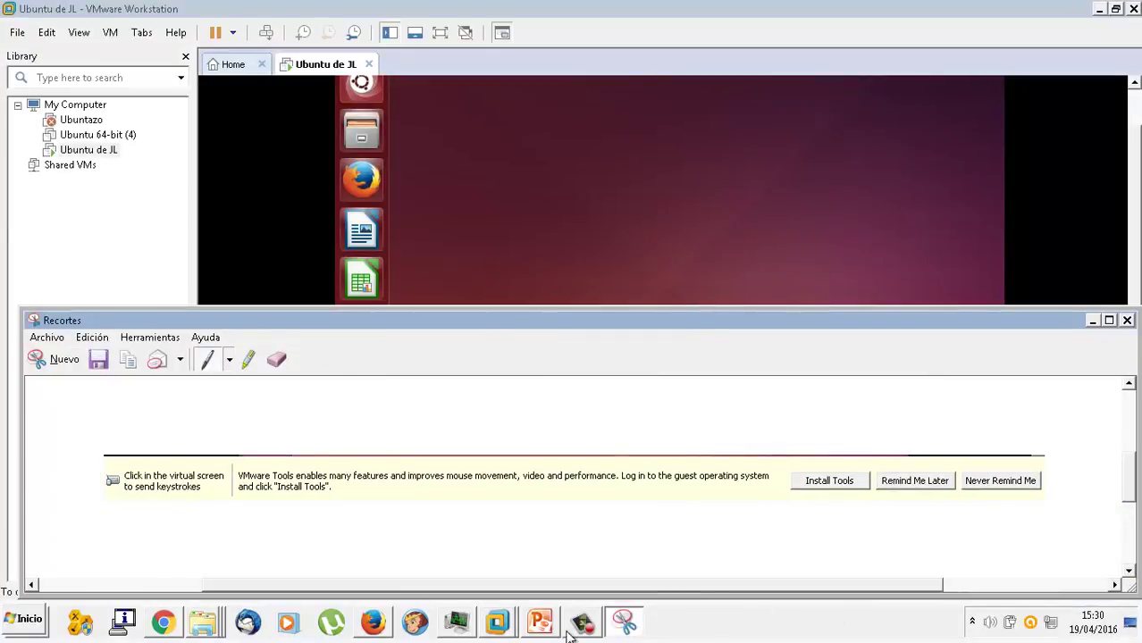
# - In PowerPoint, continue item 5 with "Vmware puede instalar una serie de herramientas que mejoran el funcionamiento de la máquina virtual"
pyautogui.click(546, 629)
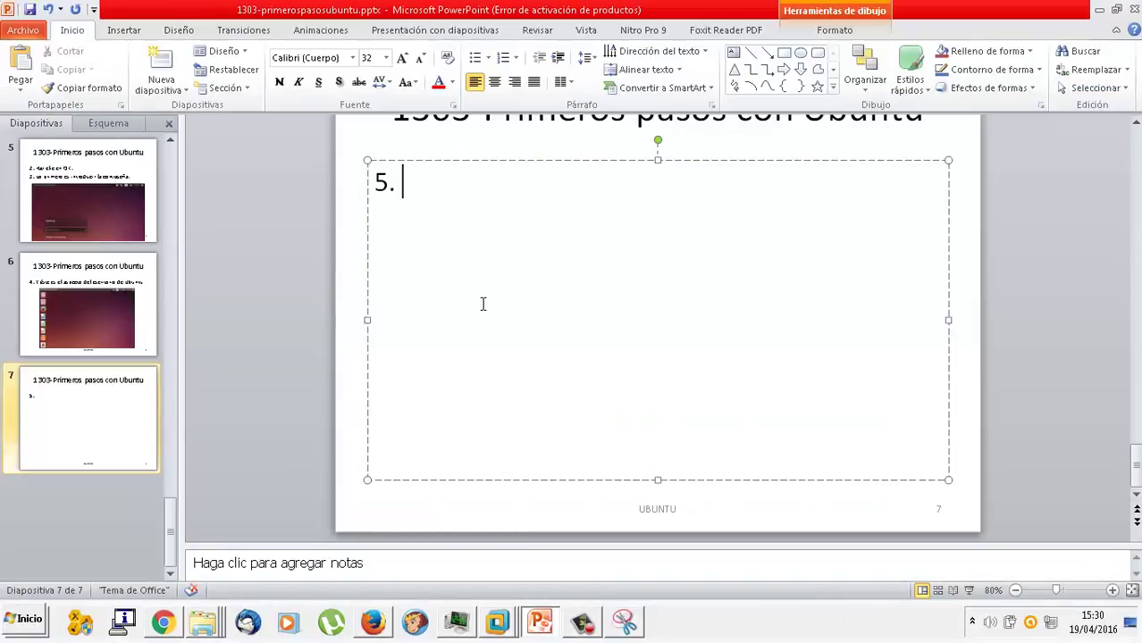
pyautogui.write('Vmware puede instalar una serie de herramientas que mejoran el fu')
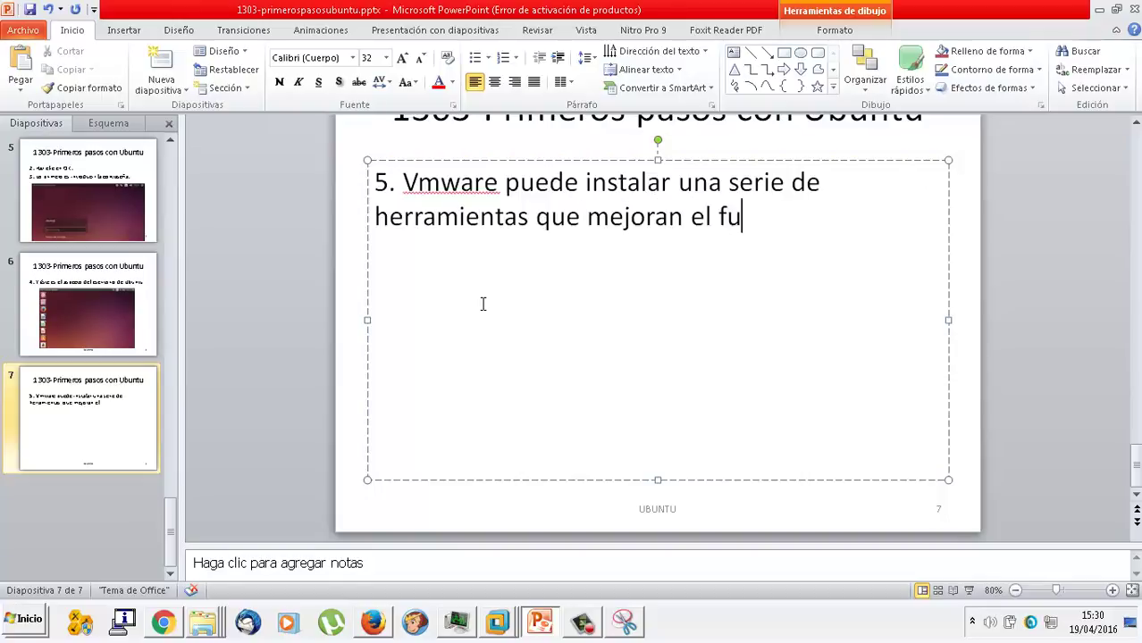
pyautogui.write('ncionamiento d')
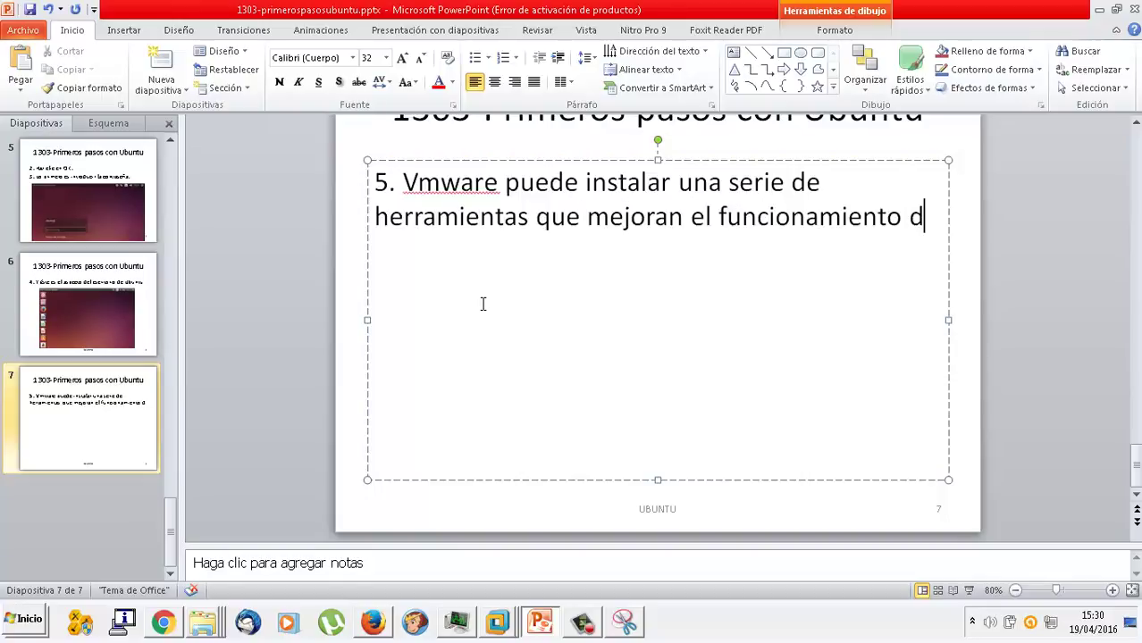
pyautogui.write('e la máquina vi')
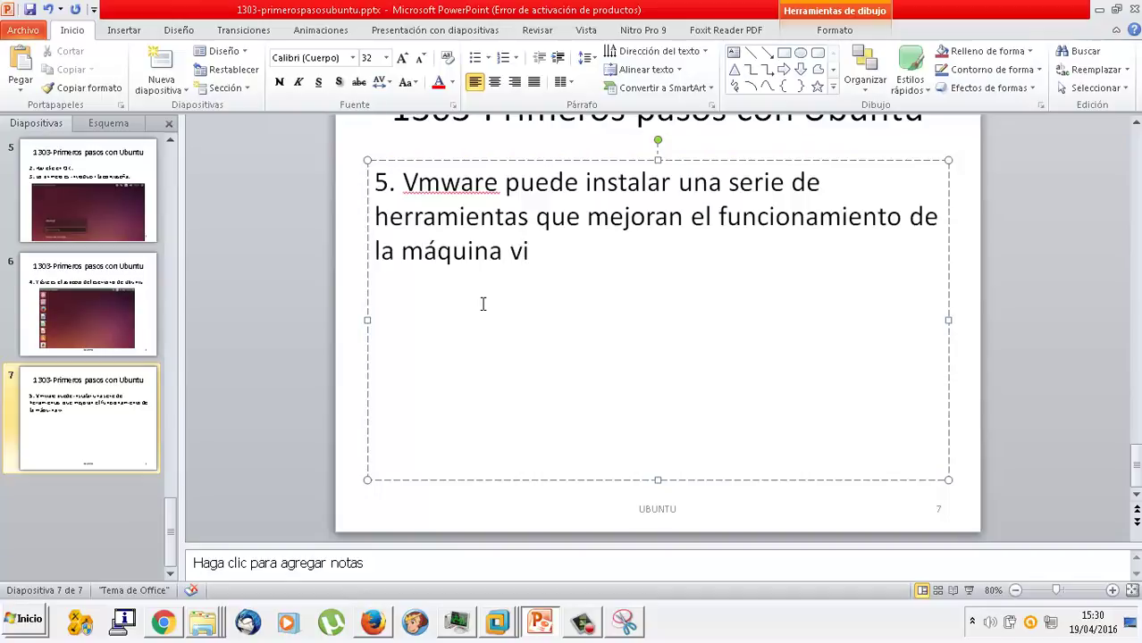
pyautogui.write('rtual .para')
pyautogui.press('BackSpace')
pyautogui.press('BackSpace')
pyautogui.press('BackSpace')
pyautogui.press('BackSpace')
pyautogui.press('BackSpace')
pyautogui.press('BackSpace')
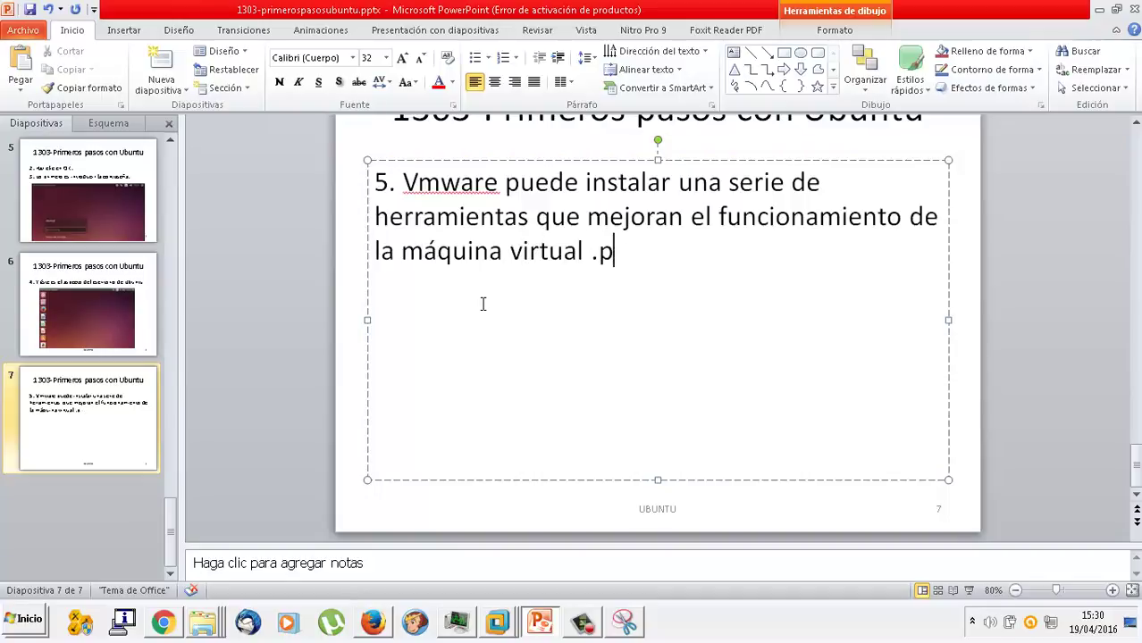
# - Extend item 5 with ". Para instalarlas, haz clic en Install tools (instalar herramientas en la zona inferior)"
pyautogui.write('. Para ins')
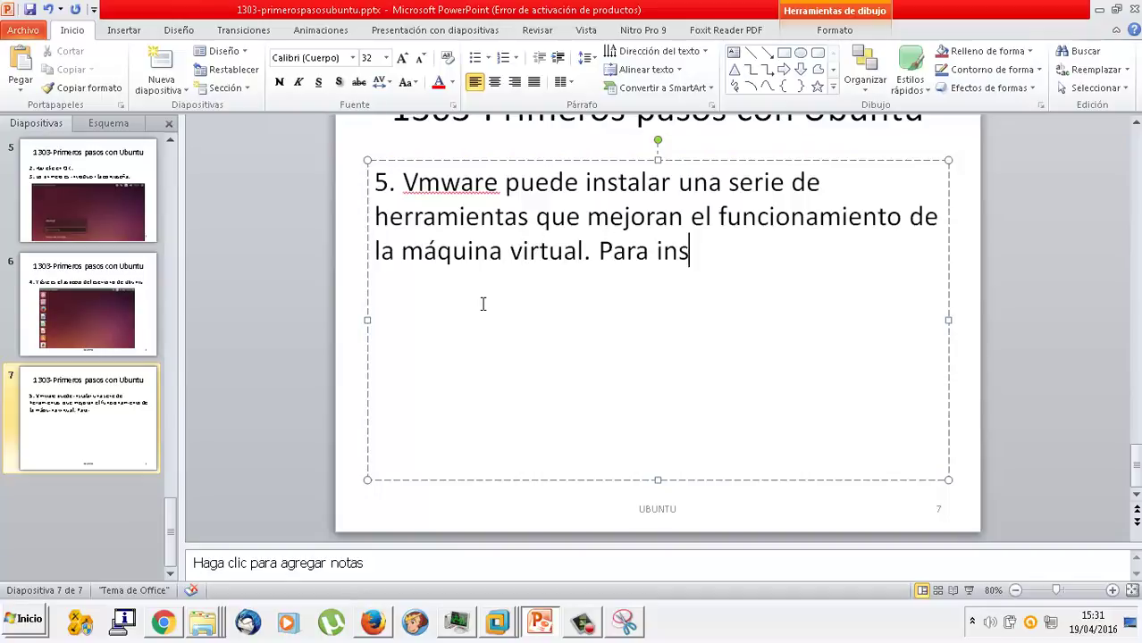
pyautogui.write('talarlas, haz clic en ')
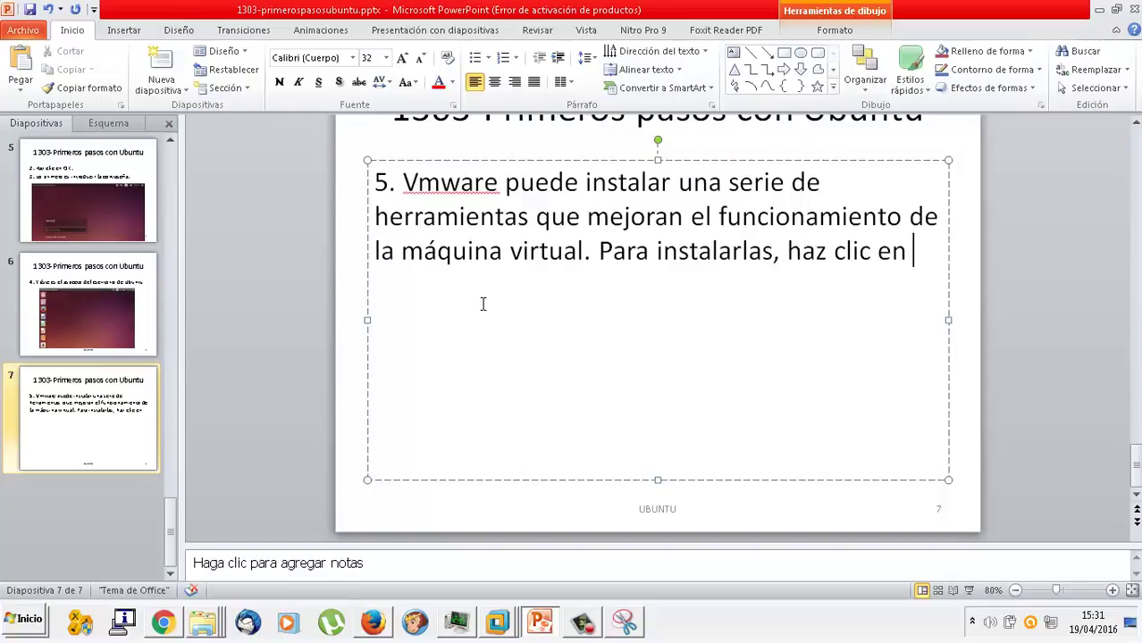
pyautogui.write('Install t')
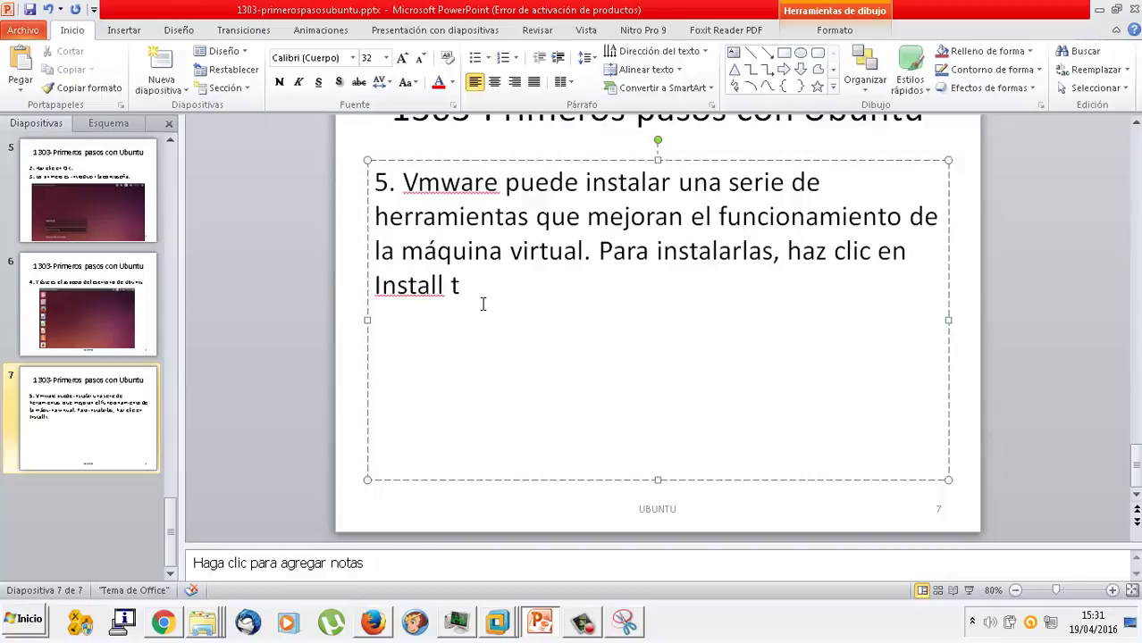
pyautogui.write('ools (')
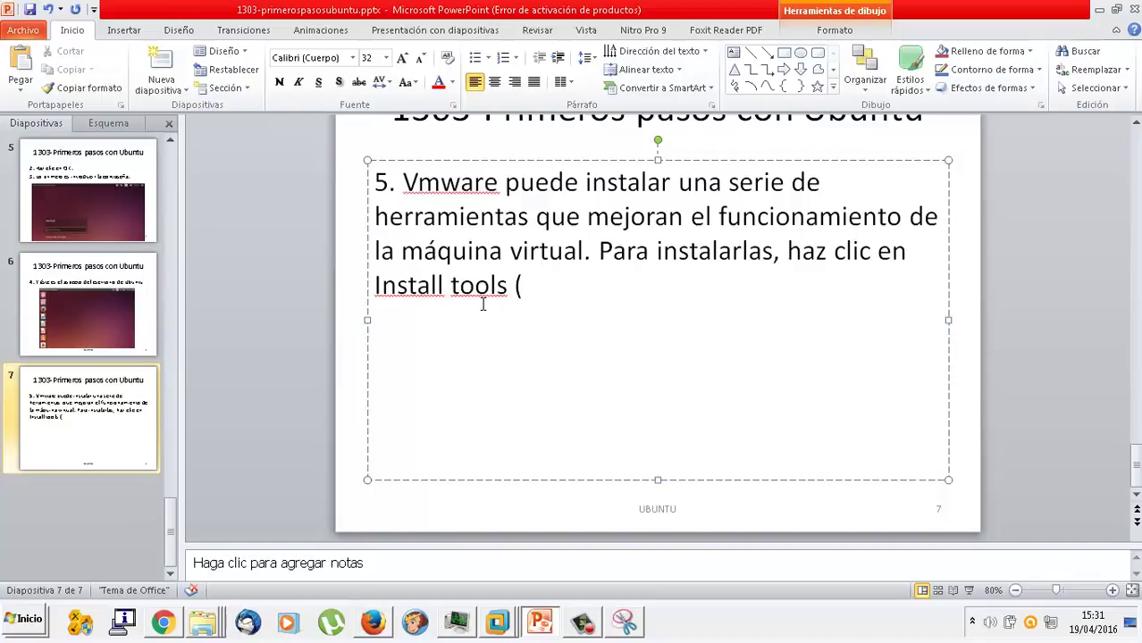
pyautogui.write('instalar herramietnas e')
pyautogui.press('BackSpace')
pyautogui.press('BackSpace')
pyautogui.press('BackSpace')
pyautogui.press('BackSpace')
pyautogui.press('BackSpace')
pyautogui.press('BackSpace')
pyautogui.write('ntas en ')
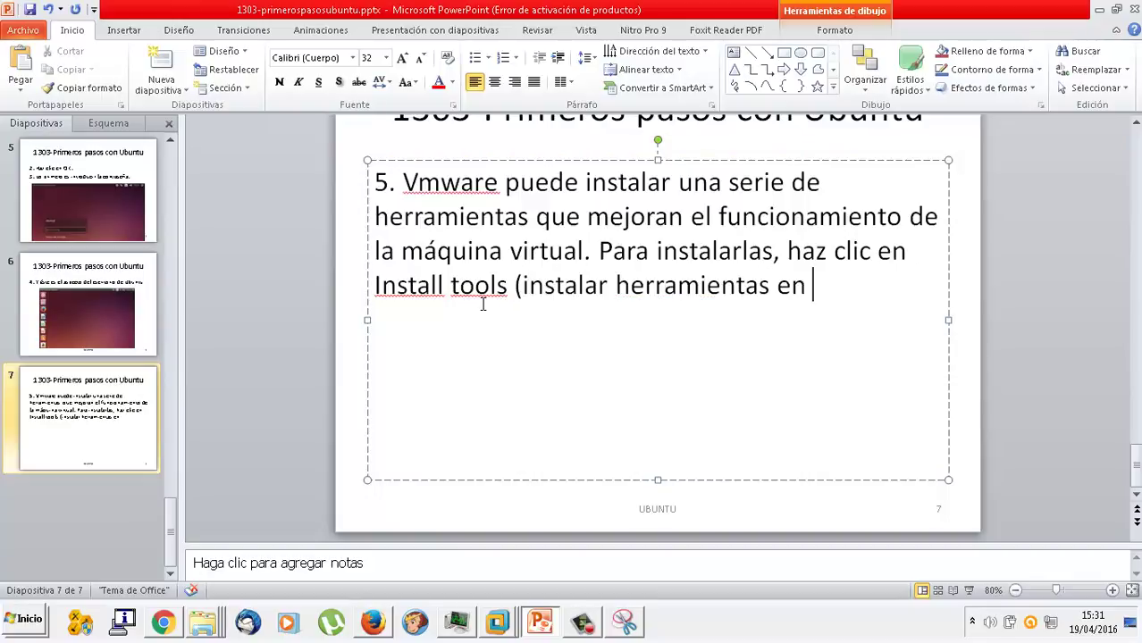
pyautogui.write('la zona inferior)')
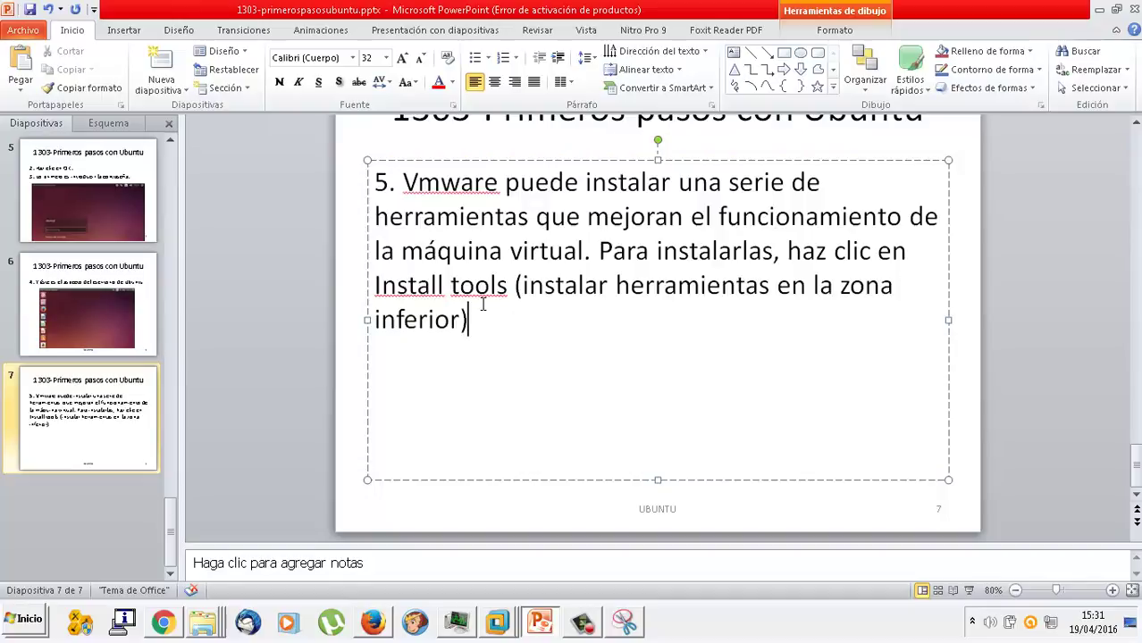
# - Paste the VMware Tools bar capture into slide 7 and fit it across the slide below the text
pyautogui.hotkey('ctrl', 'v')
pyautogui.moveTo(1091, 308); pyautogui.dragTo(971, 466)
pyautogui.click(861, 379)
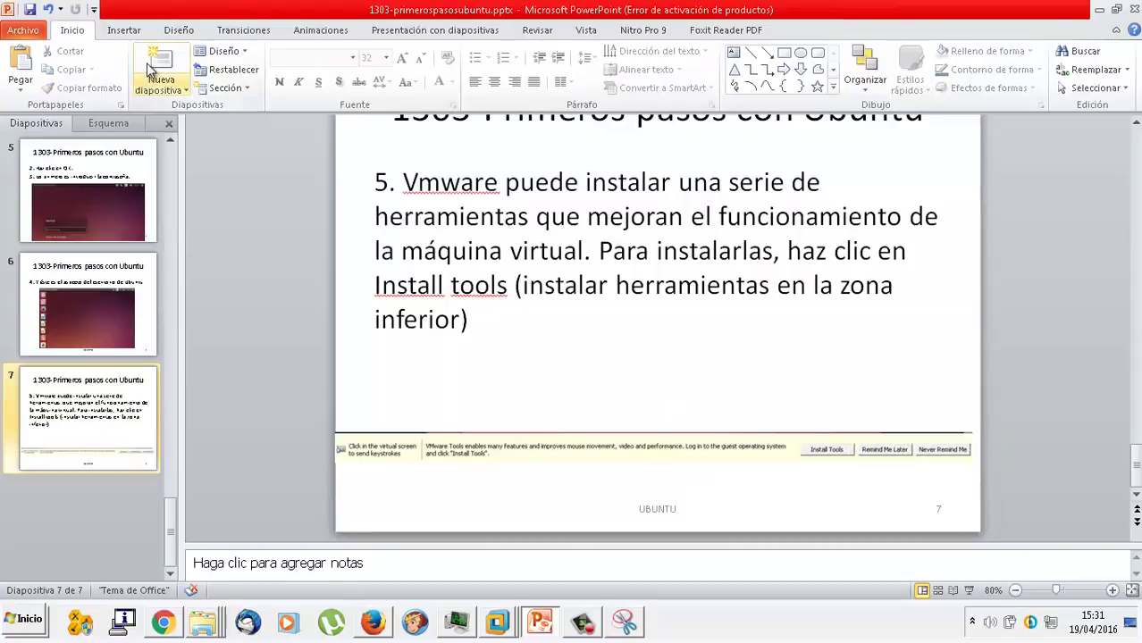
# - Duplicate slide 7
pyautogui.rightClick(134, 257)
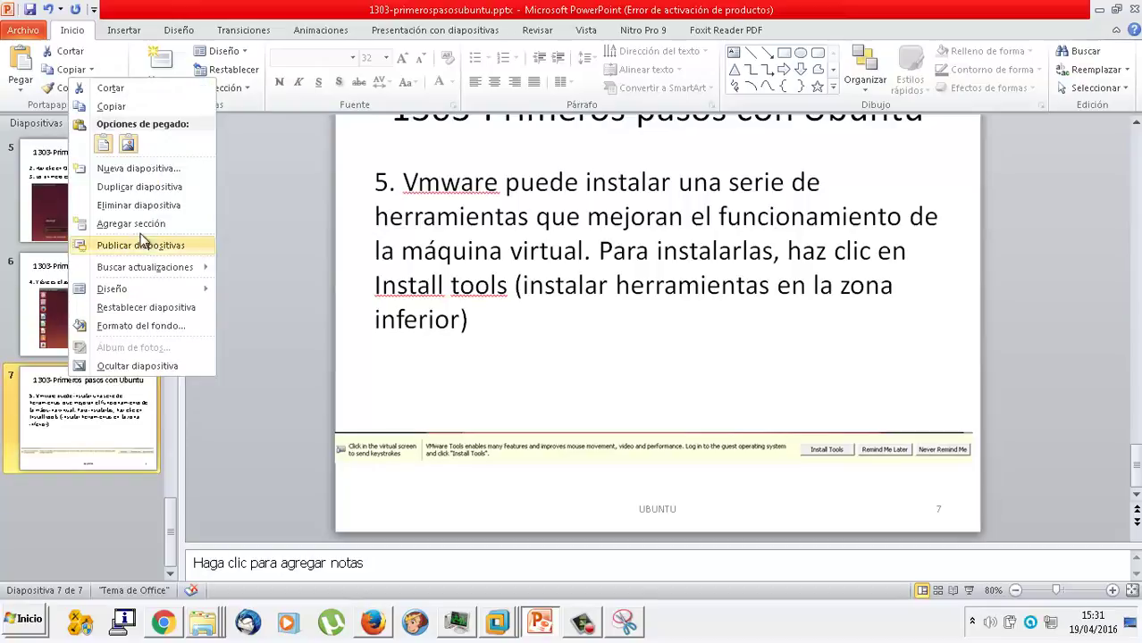
pyautogui.click(143, 187)
pyautogui.moveTo(508, 621)
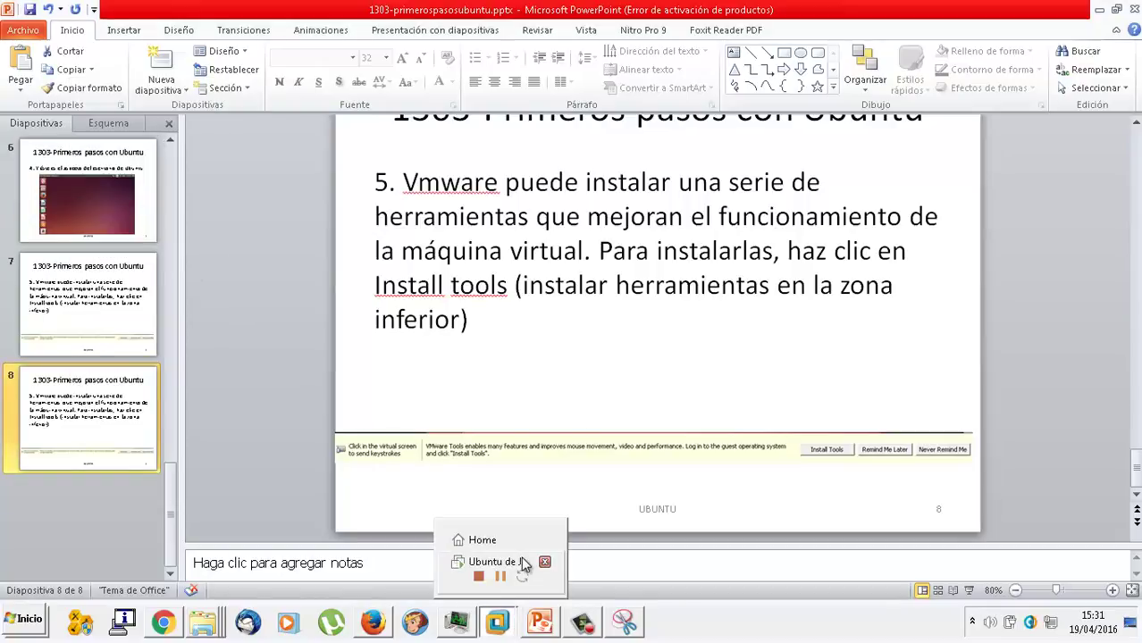
# - Switch to the Ubuntu de JL machine in VMware Workstation, start the VMware Tools installation and override the CD-ROM lock
pyautogui.click(522, 563)
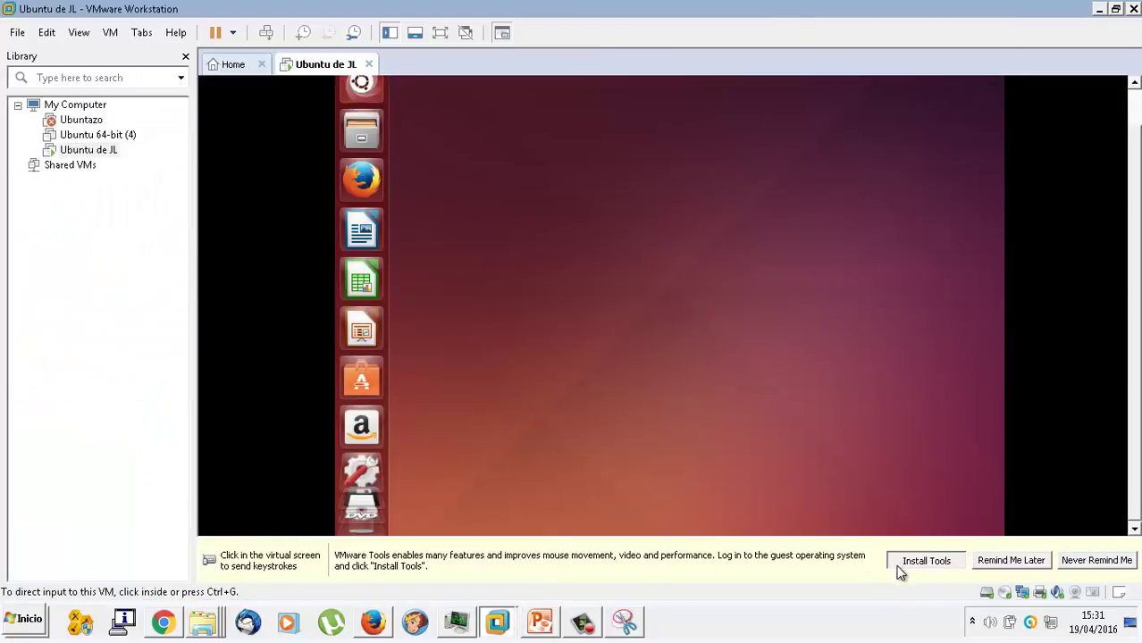
pyautogui.click(756, 452)
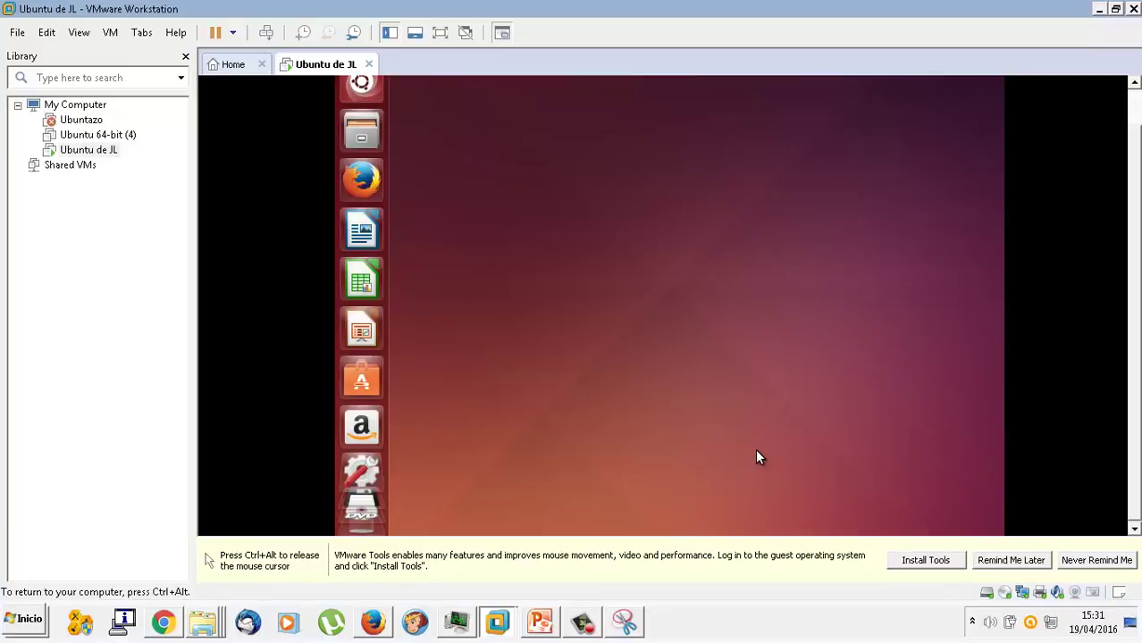
pyautogui.hotkey('ctrl', 'alt')
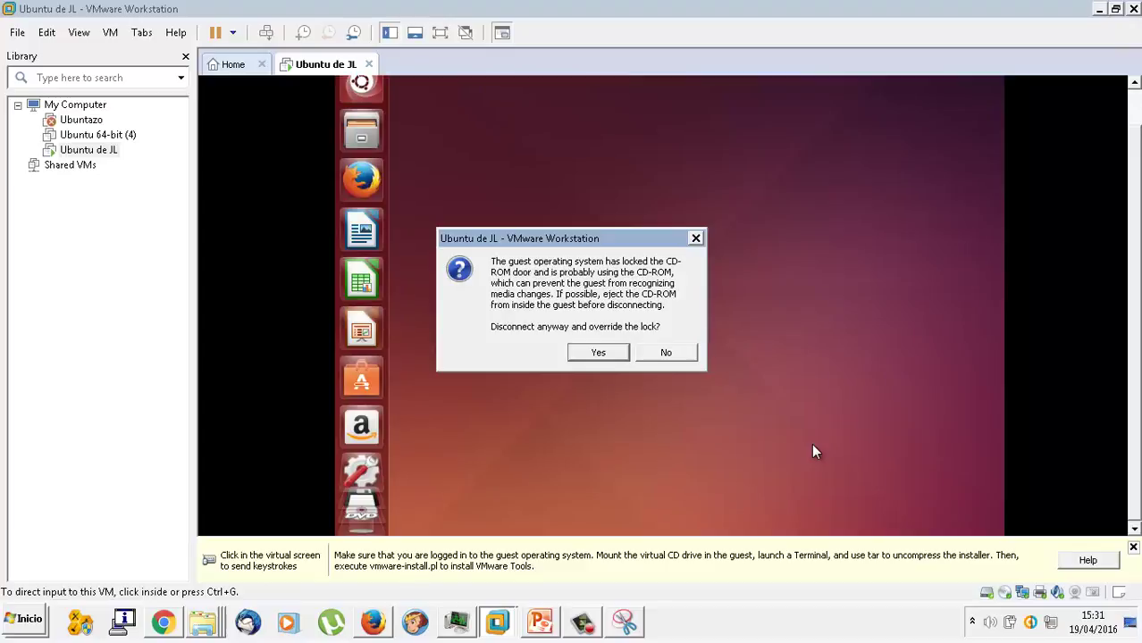
pyautogui.click(599, 352)
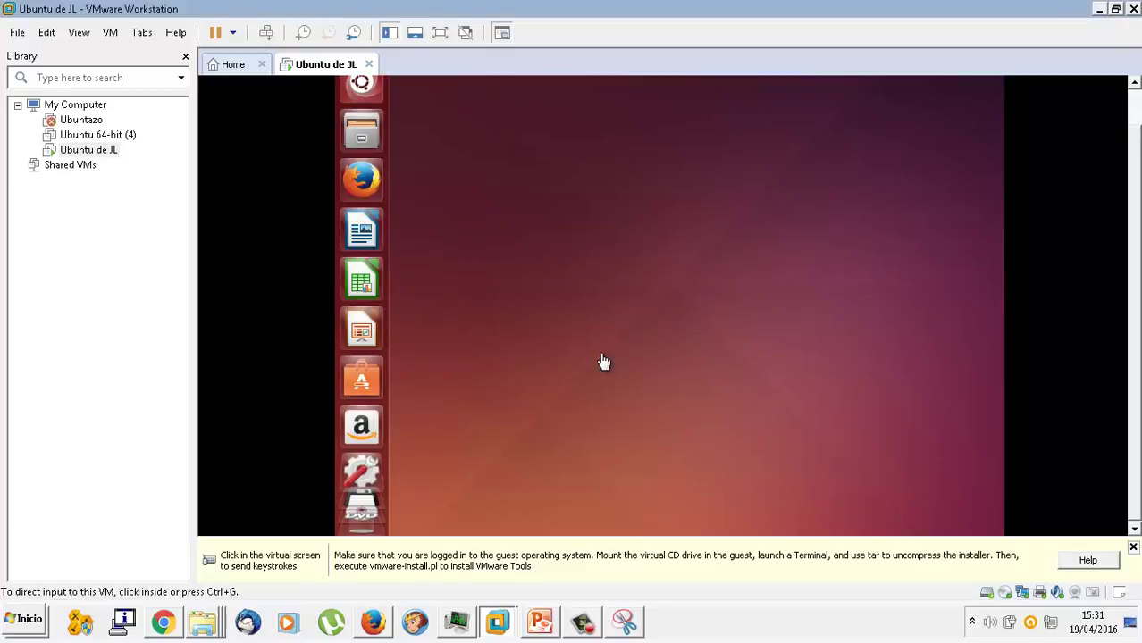
# - In PowerPoint, add the line "6. Si pregunta algo del CD, haz clic en Yes (Sí)" below item 5 on slide 8
pyautogui.click(540, 623)
pyautogui.click(544, 321)
pyautogui.press('Return')
pyautogui.write('6. Si pregunta ')
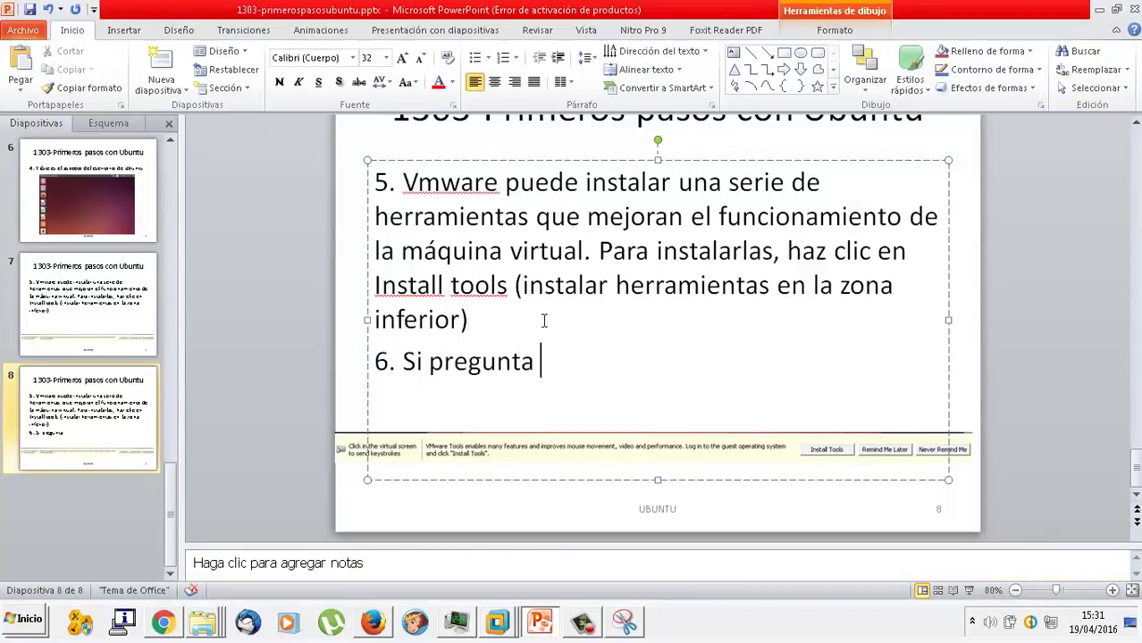
pyautogui.write('algo del CD, haz c')
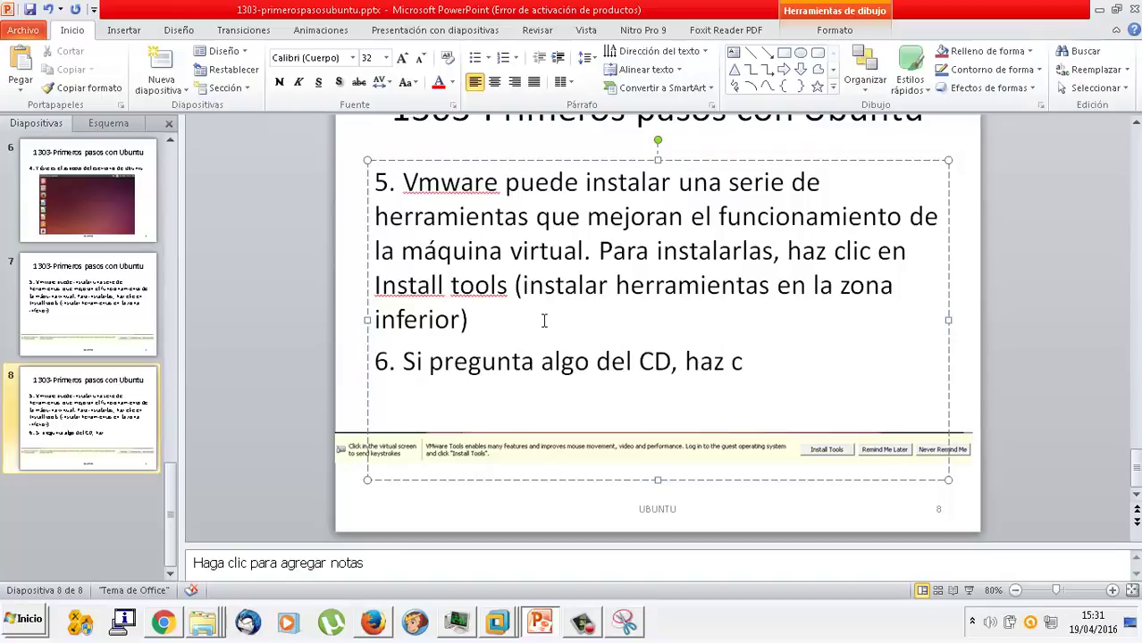
pyautogui.write('lic en Yes (Sí)')
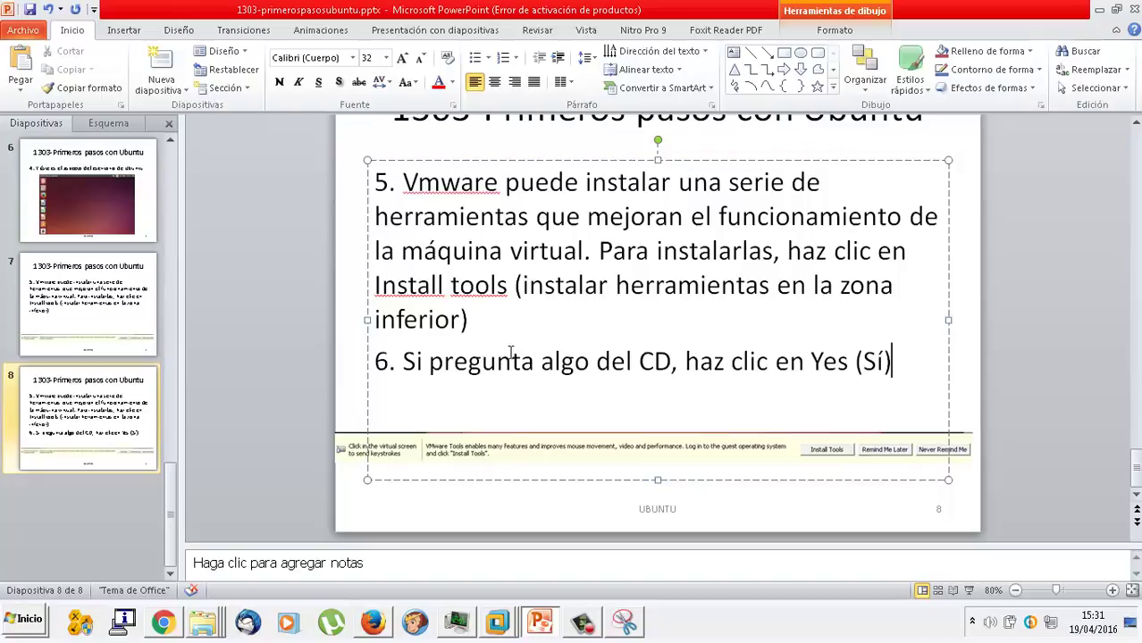
# - Switch to VMware Workstation, resume the suspended Ubuntu de JL virtual machine and dismiss the removable devices notice
pyautogui.moveTo(498, 623)
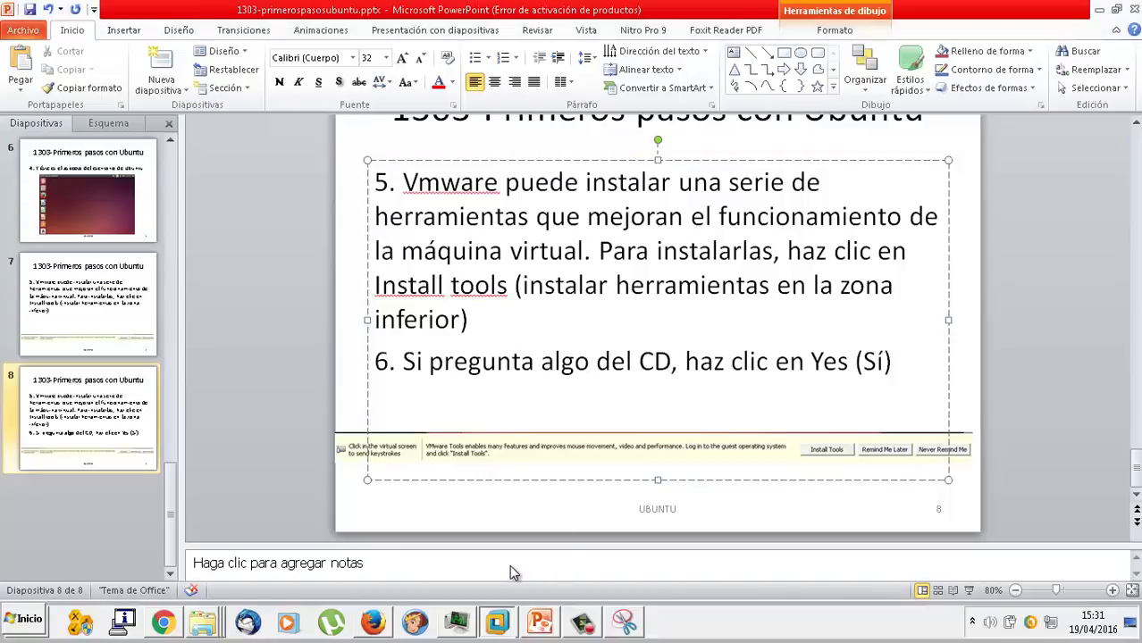
pyautogui.click(500, 562)
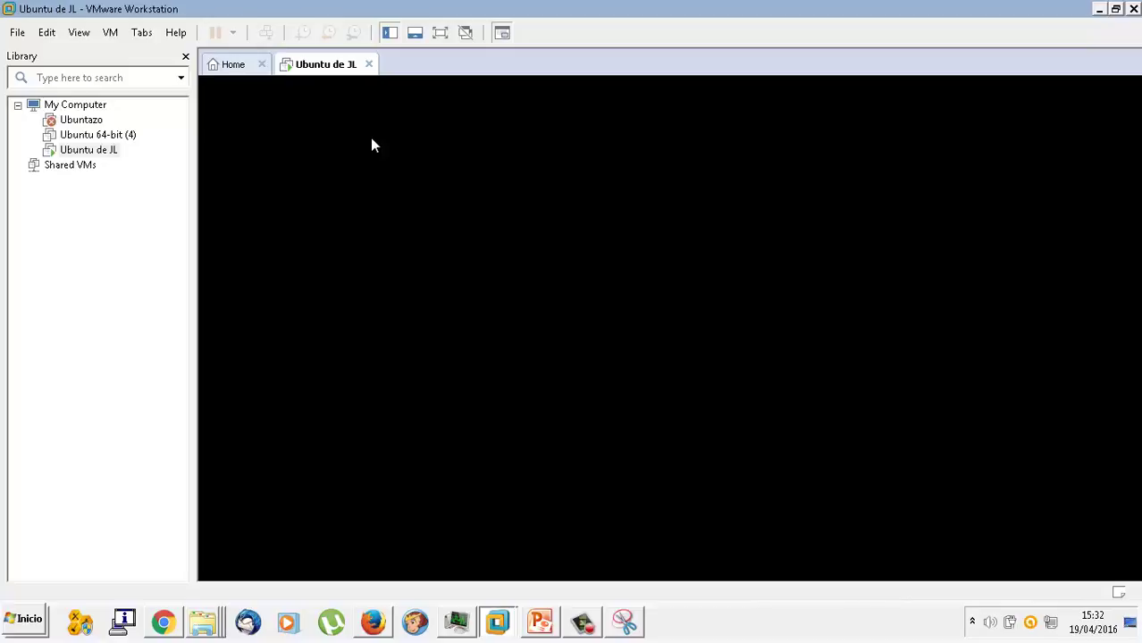
pyautogui.click(582, 623)
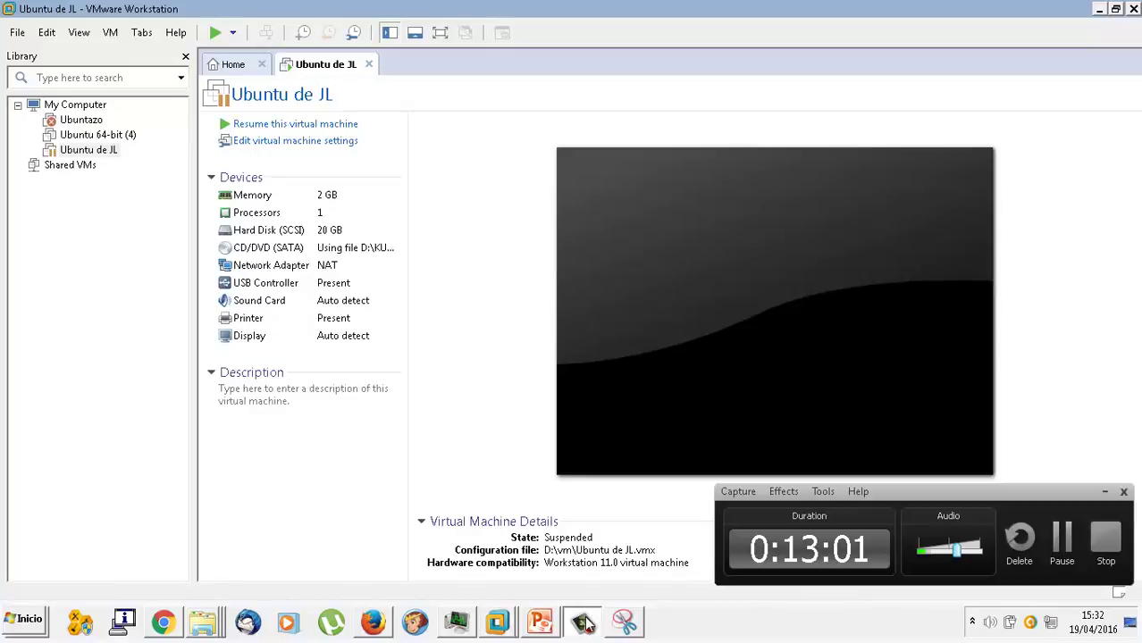
pyautogui.click(583, 622)
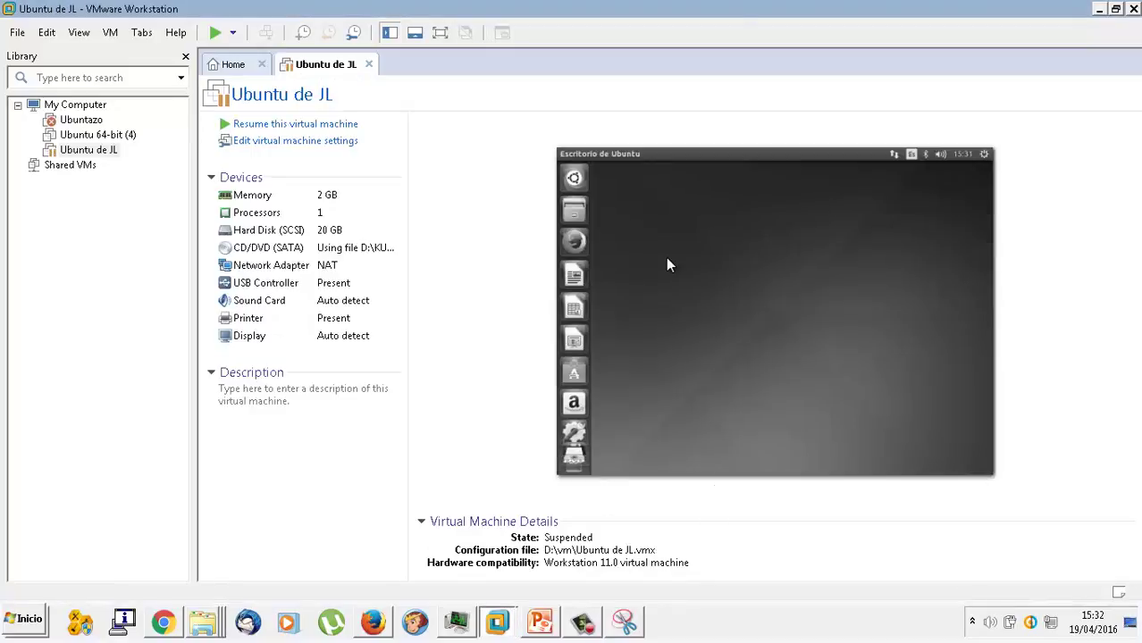
pyautogui.doubleClick(314, 203)
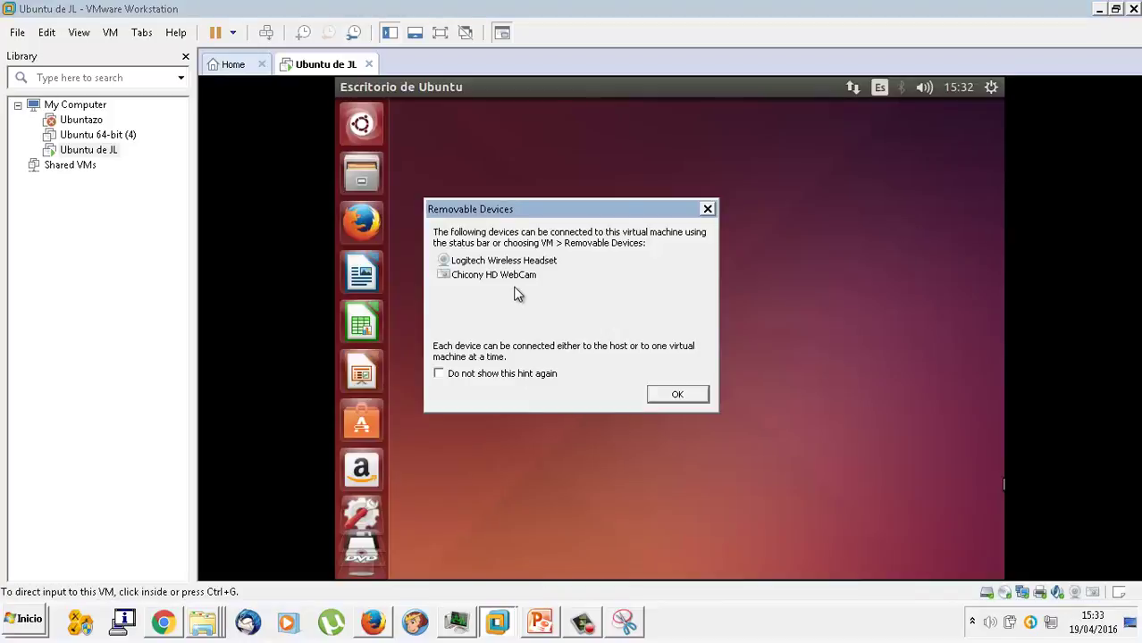
pyautogui.click(671, 393)
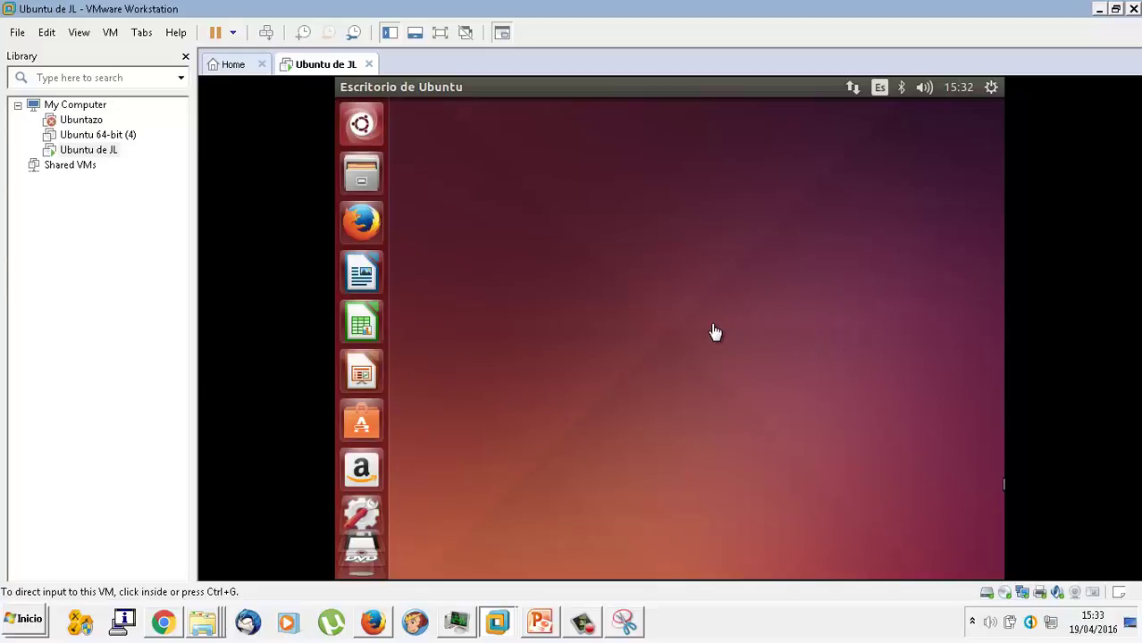
# - Direct input to the Ubuntu virtual machine and open its file manager at the personal folder
pyautogui.click(555, 314)
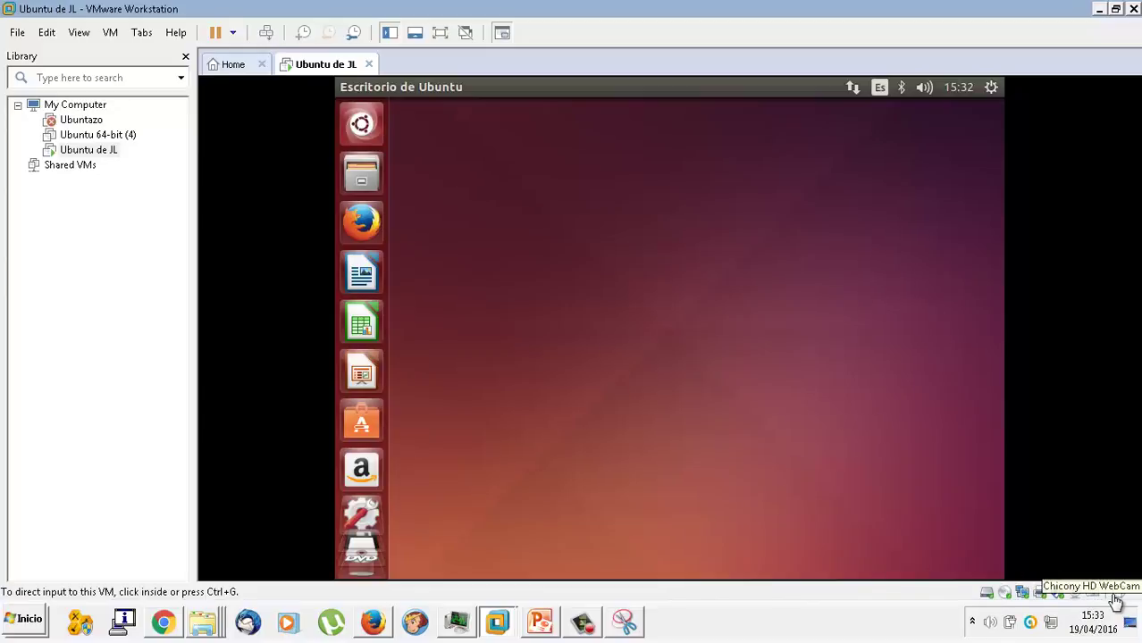
pyautogui.click(750, 504)
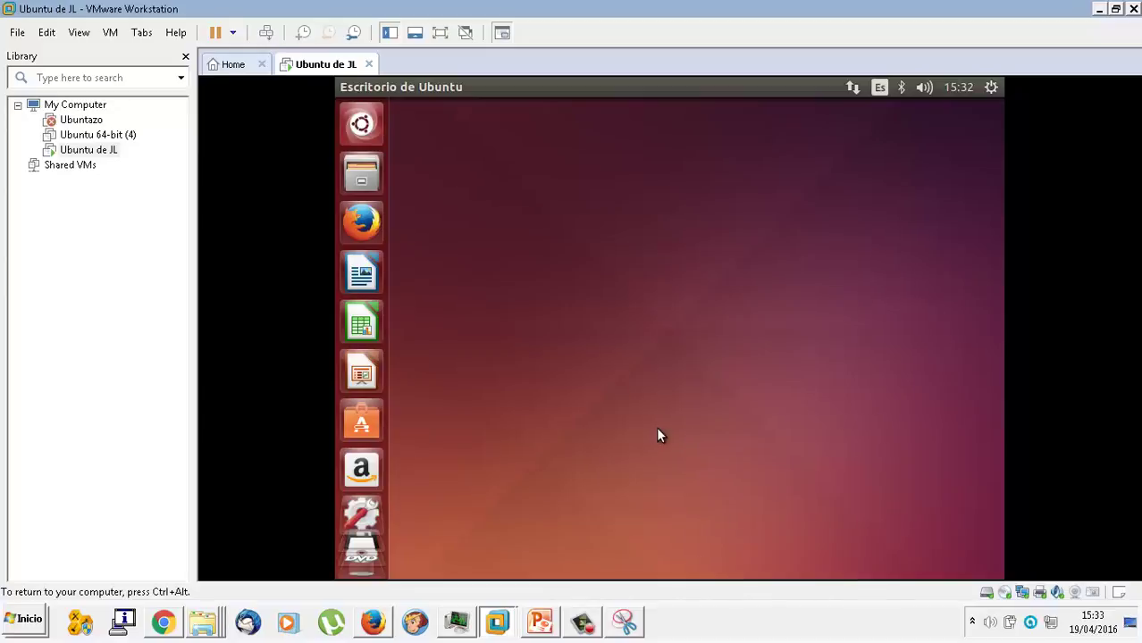
pyautogui.click(365, 167)
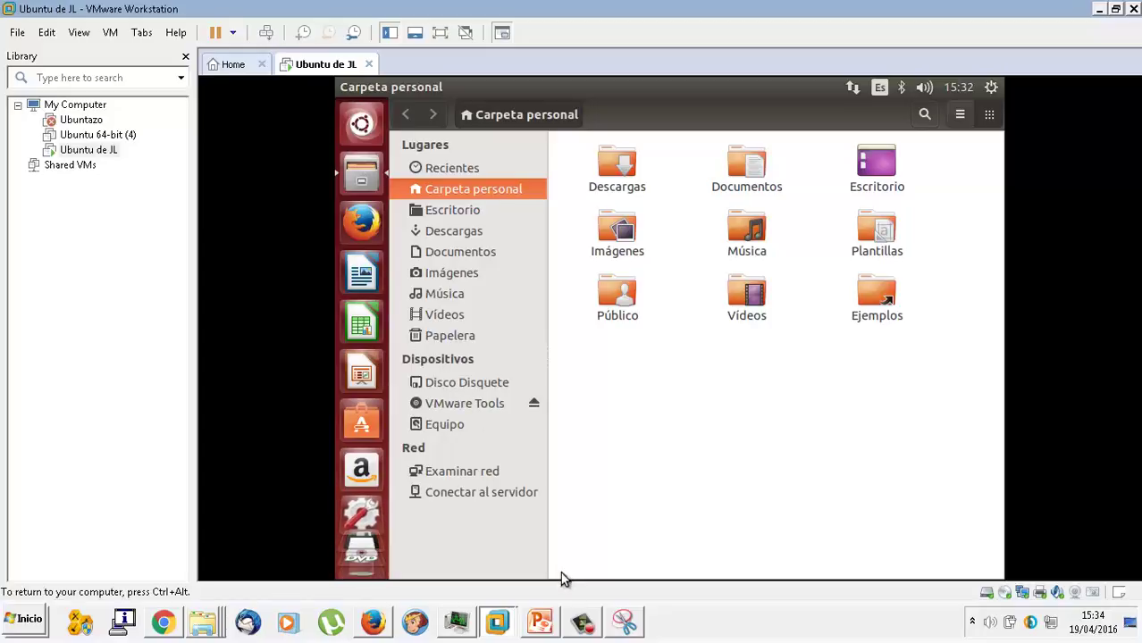
# - With Recortes, take a new snip of the upper Ubuntu launcher, including the file manager icon
pyautogui.click(624, 621)
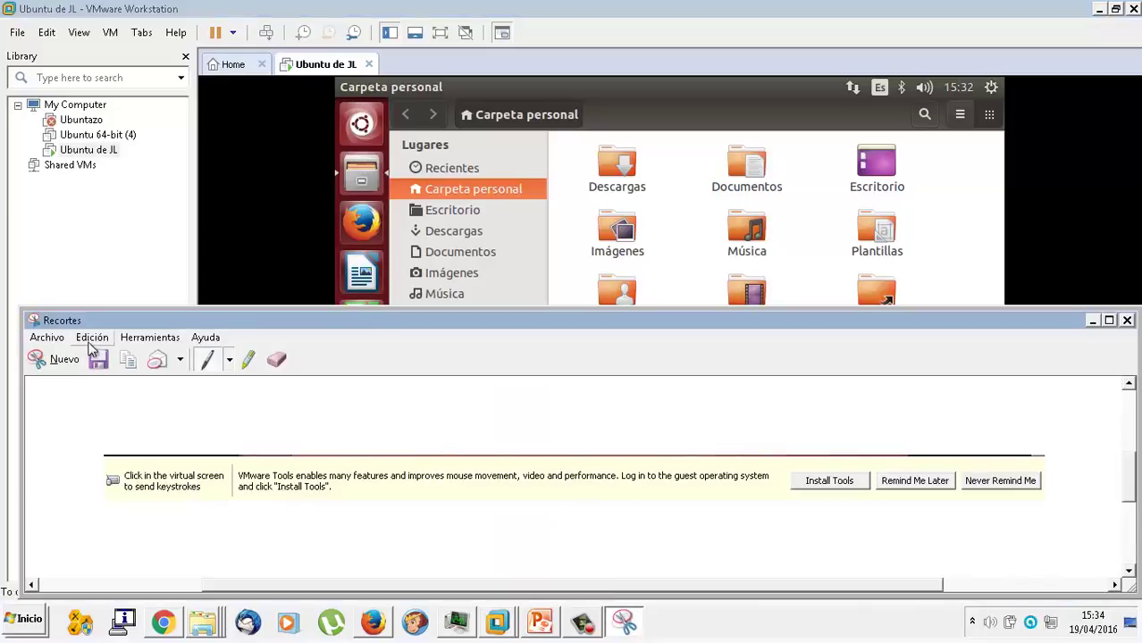
pyautogui.click(61, 358)
pyautogui.moveTo(336, 80); pyautogui.dragTo(394, 193)
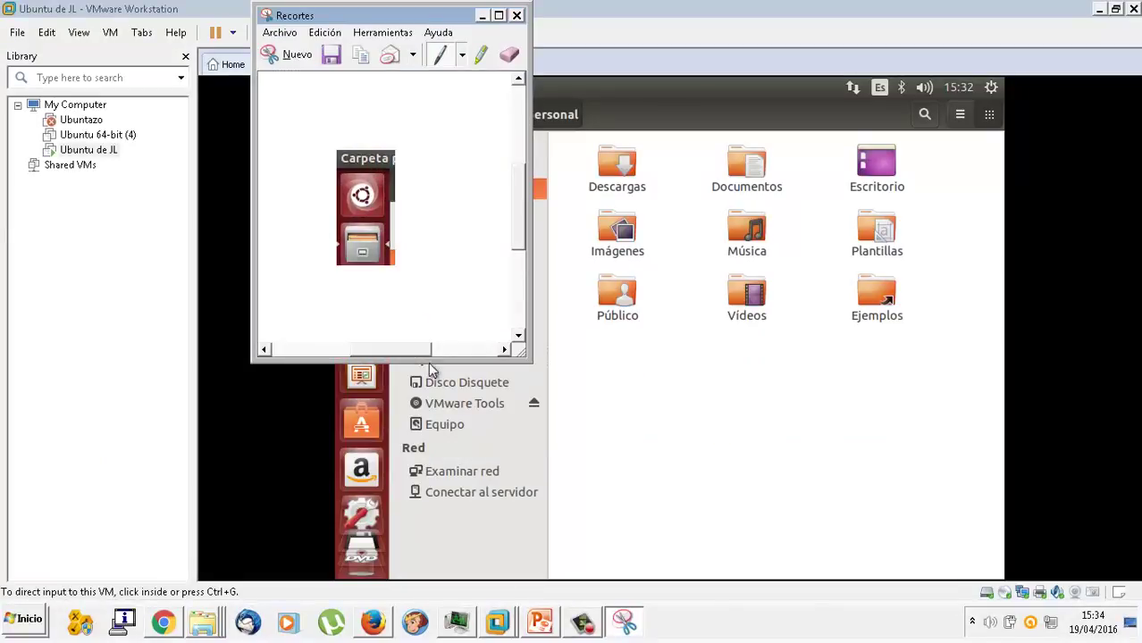
# - In PowerPoint, delete slide 7, the version that contains only item 5
pyautogui.click(540, 623)
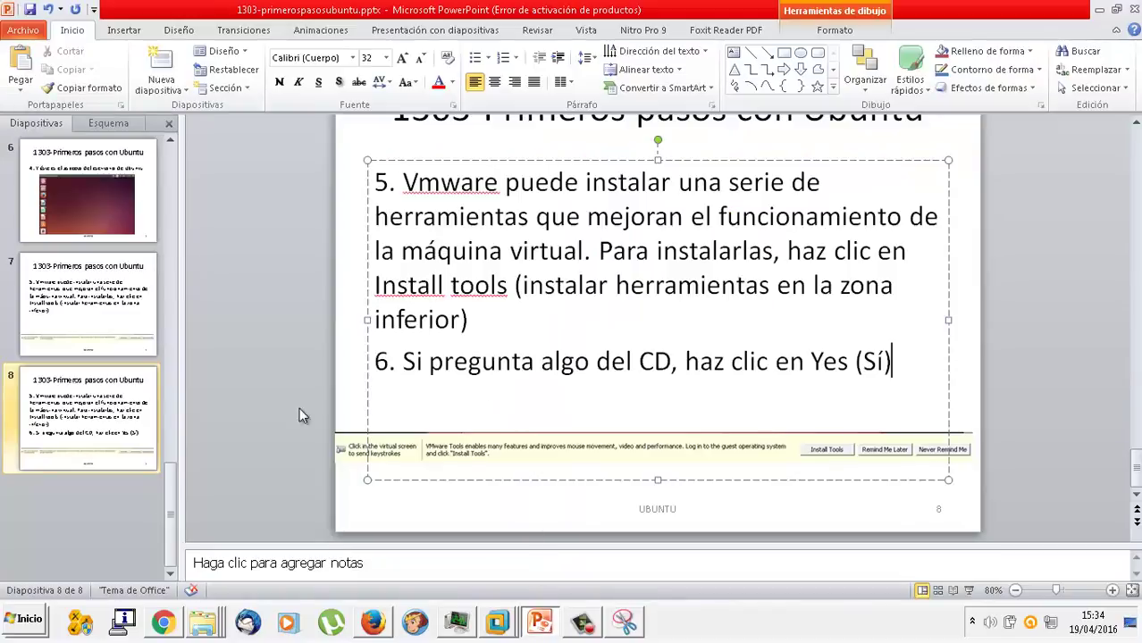
pyautogui.rightClick(125, 419)
pyautogui.click(103, 305)
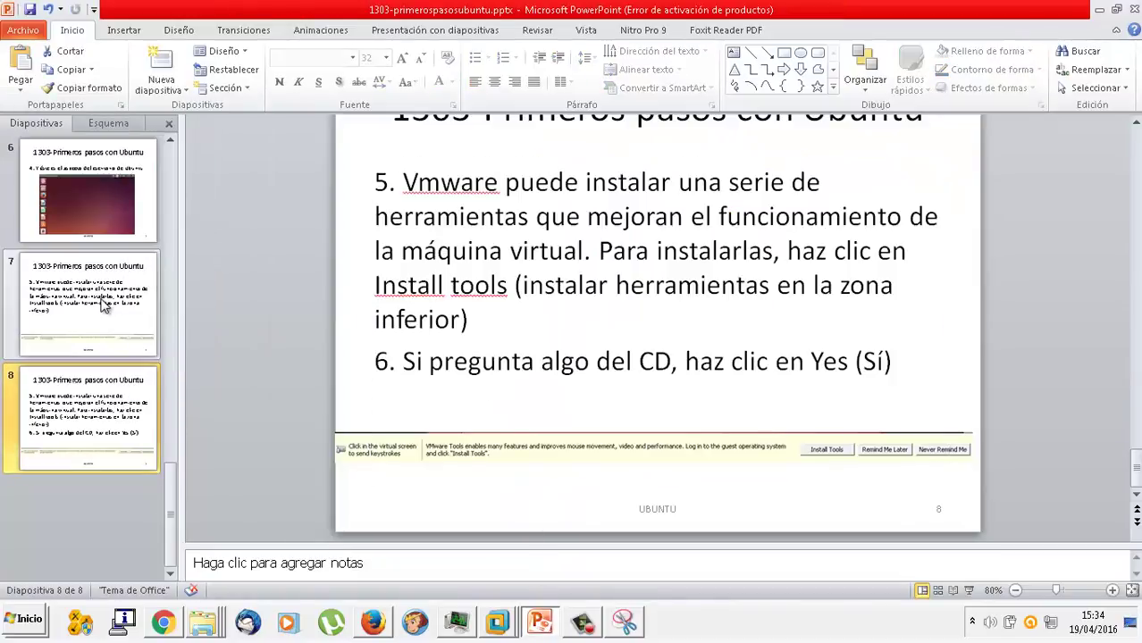
pyautogui.click(102, 294)
pyautogui.click(94, 422)
pyautogui.click(116, 322)
pyautogui.click(114, 374)
pyautogui.click(114, 333)
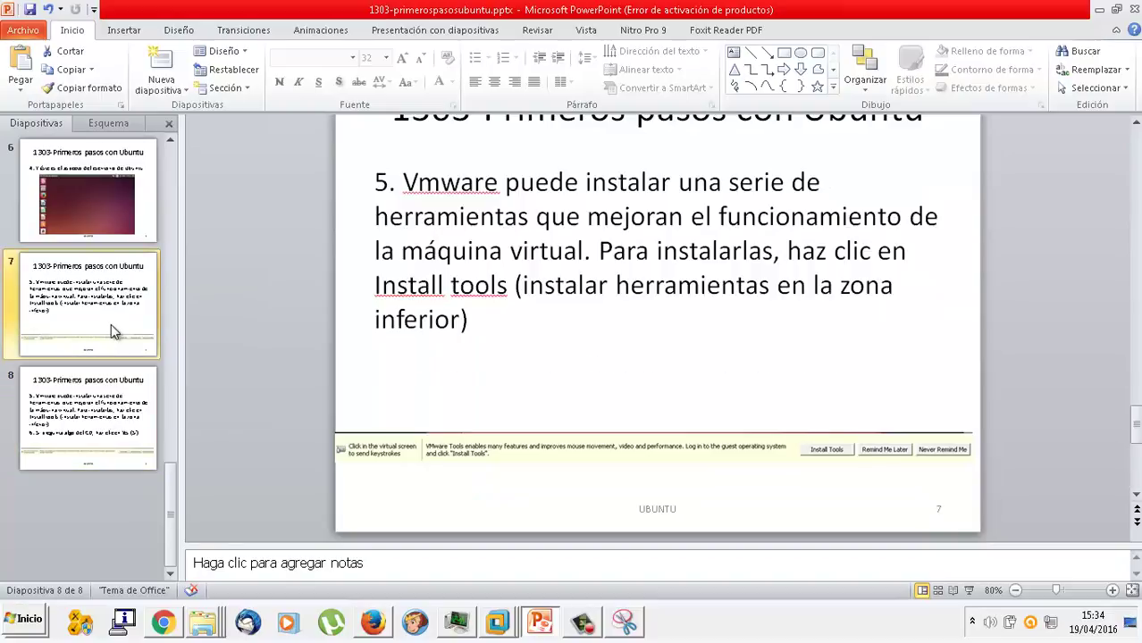
pyautogui.press('Delete')
# - Duplicate the slide with items 5 and 6, and place the text cursor in item 6 of the copy
pyautogui.rightClick(96, 389)
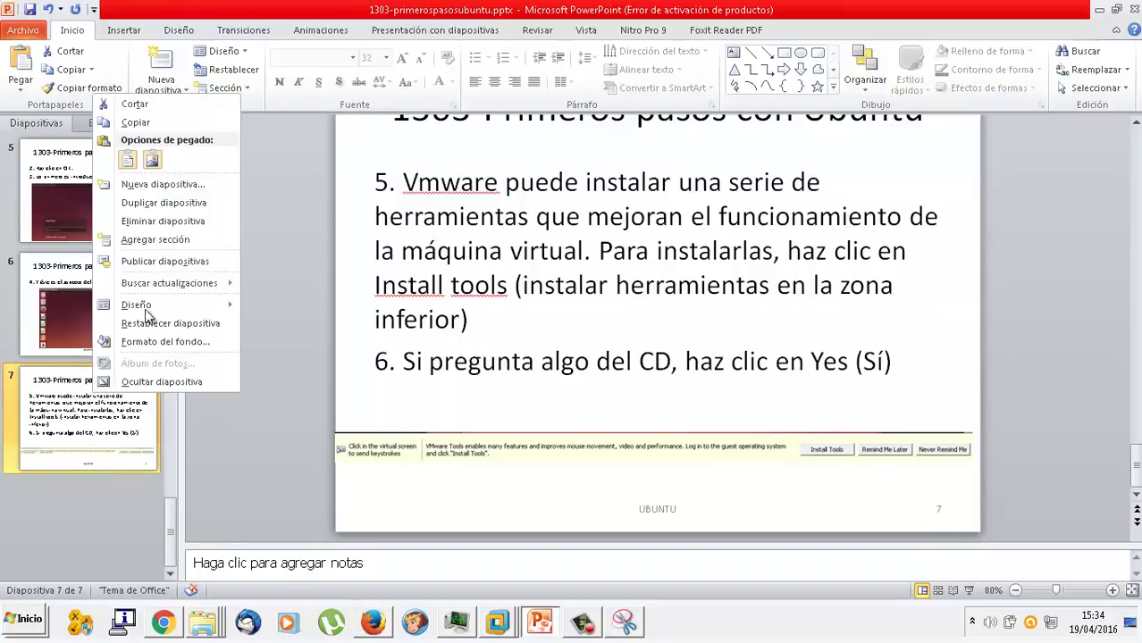
pyautogui.click(151, 204)
pyautogui.click(551, 357)
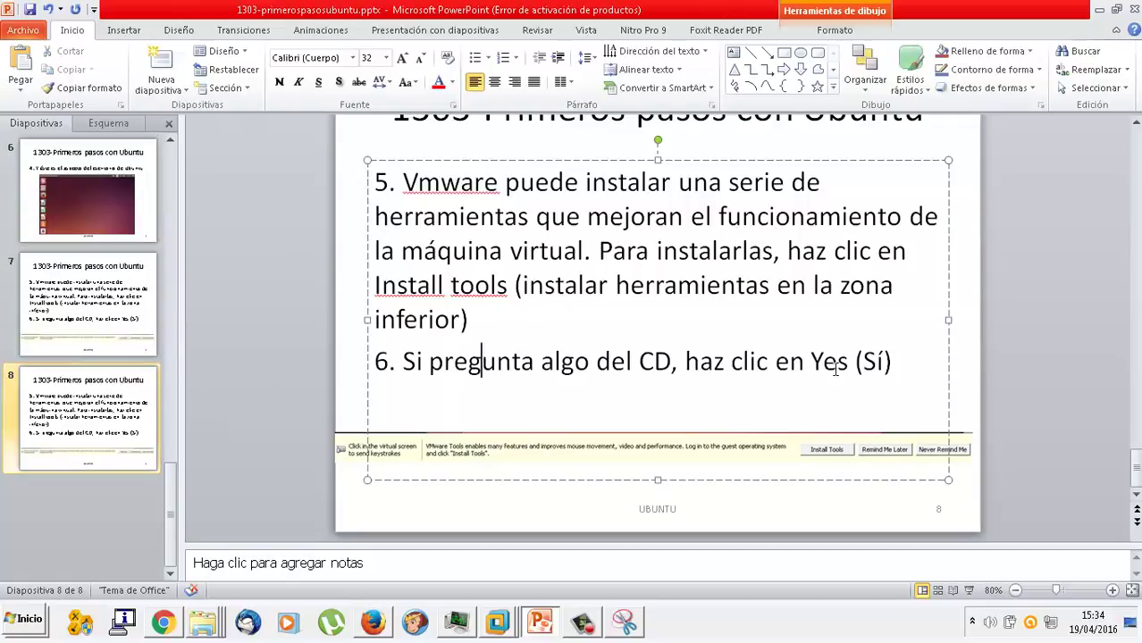